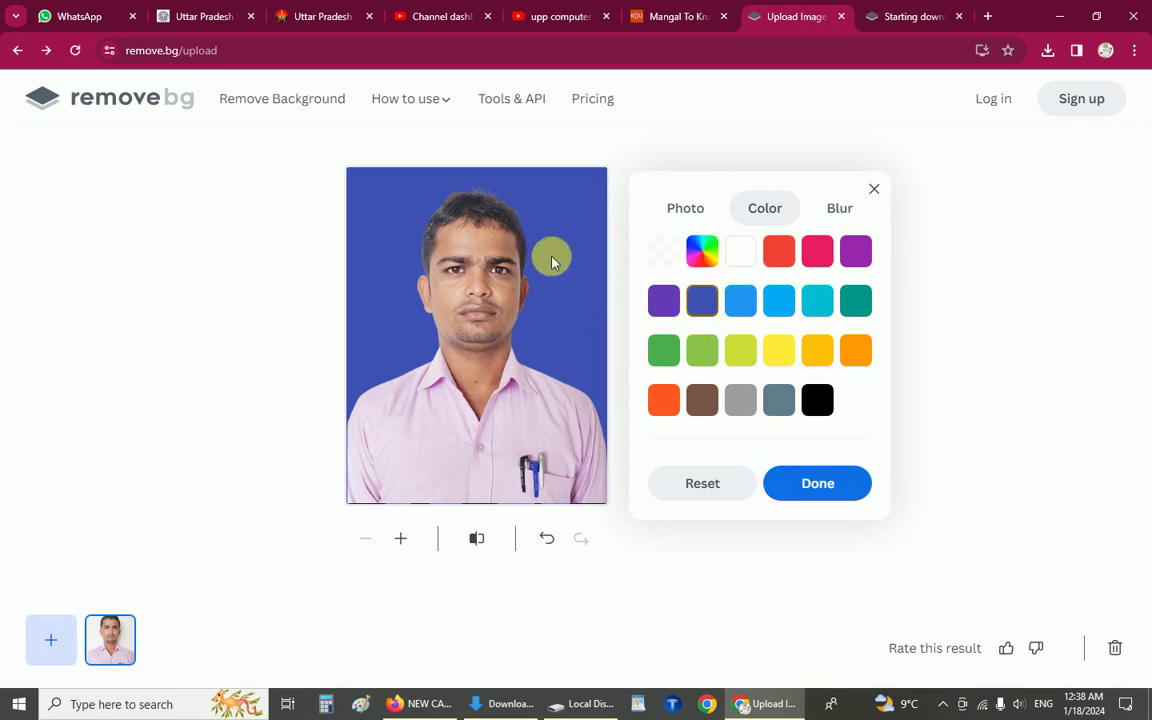
Try white, grey, black, blue, pink, red, green, teal and purple solid backgrounds behind the portrait
click(745, 260)
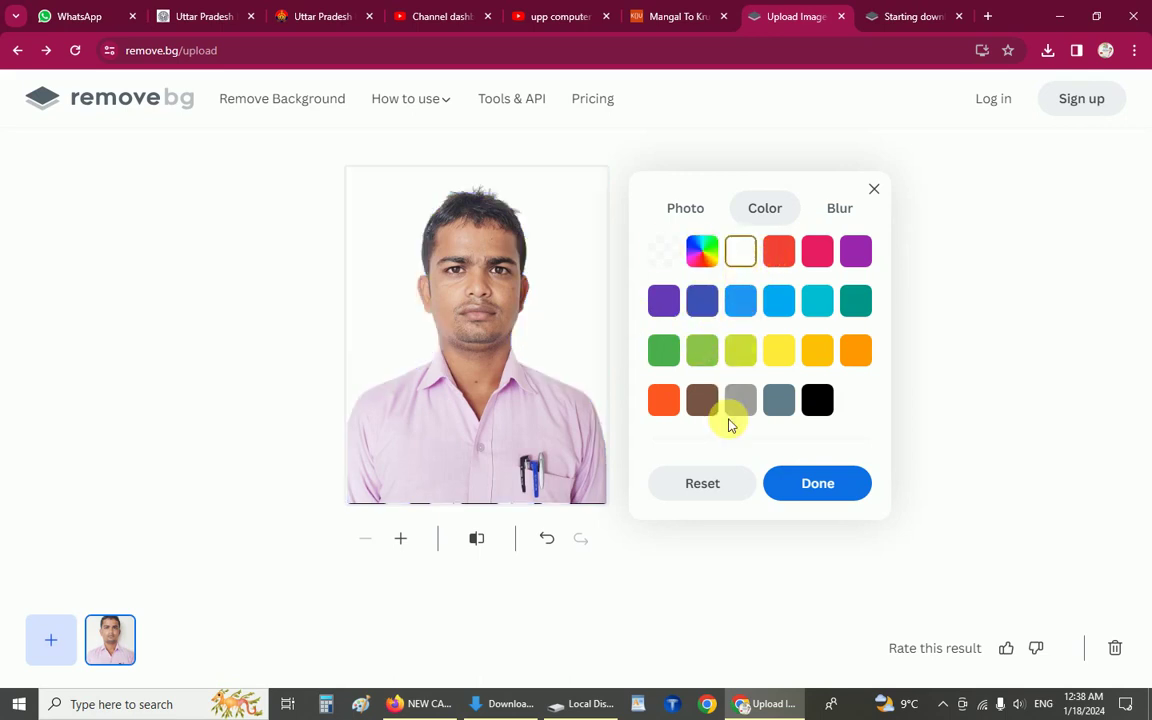
click(758, 402)
click(817, 400)
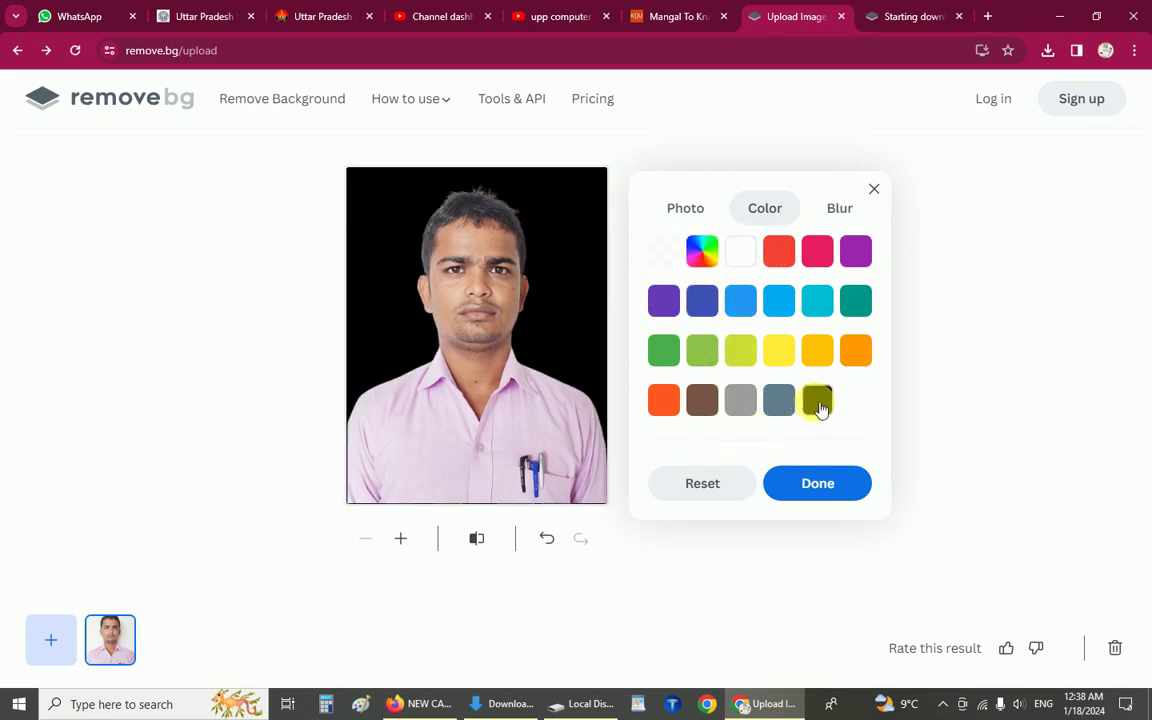
click(755, 310)
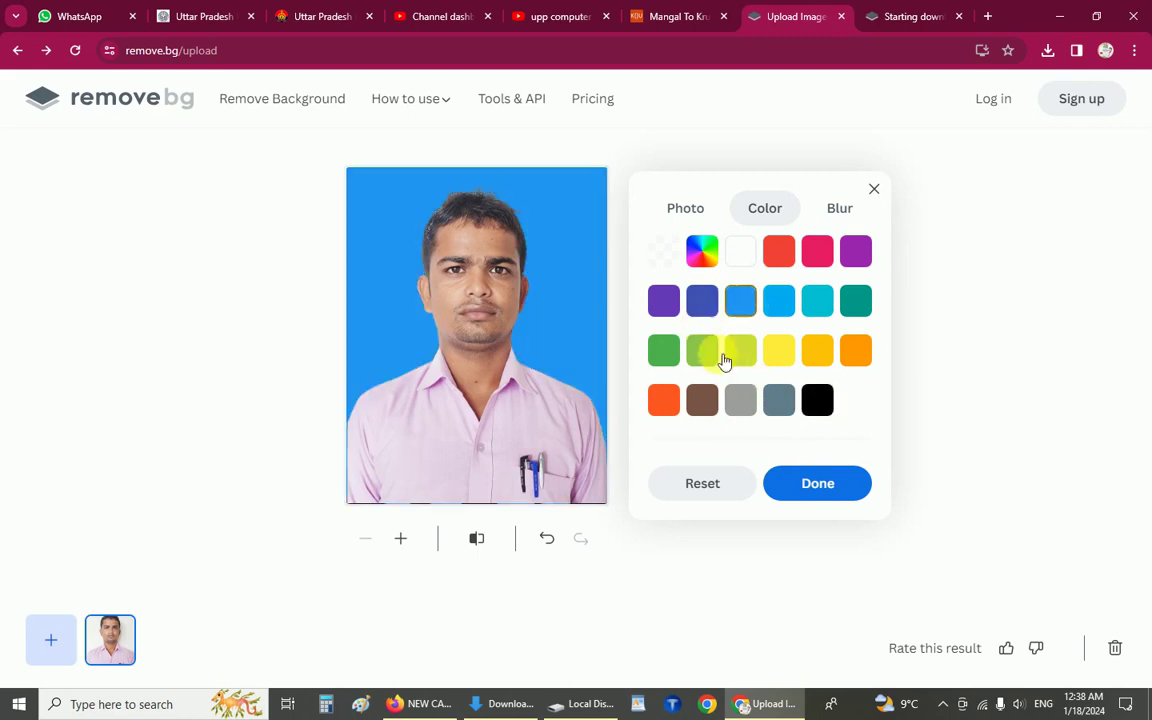
click(819, 262)
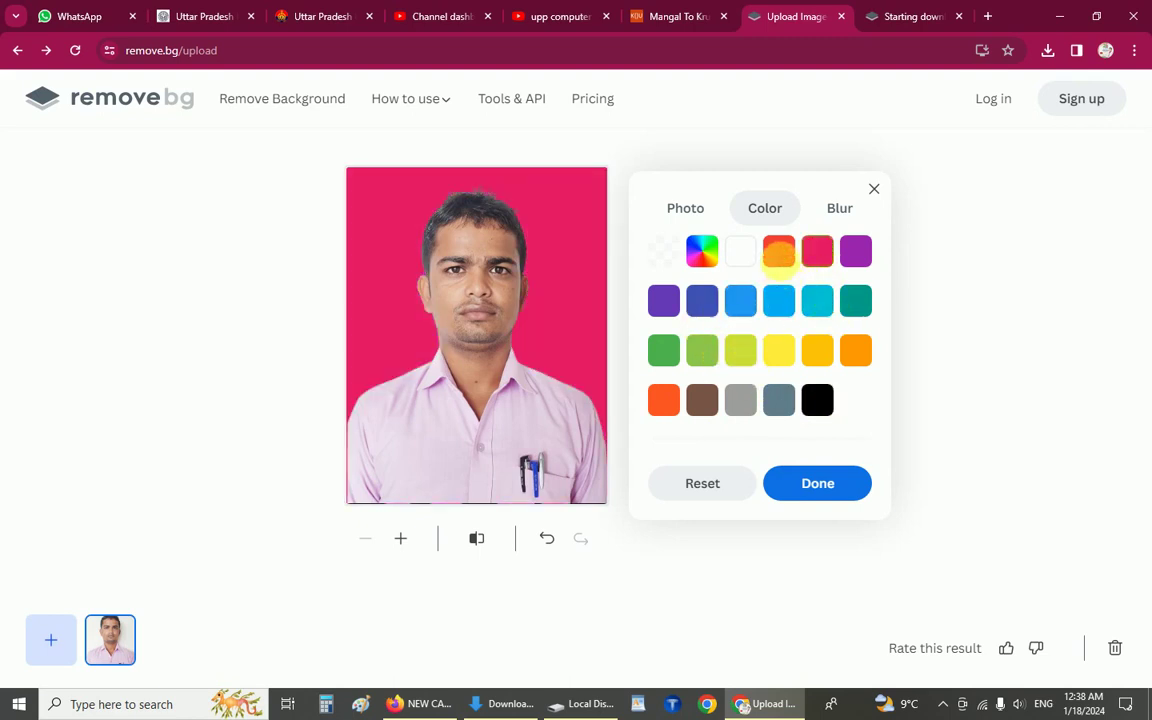
click(783, 256)
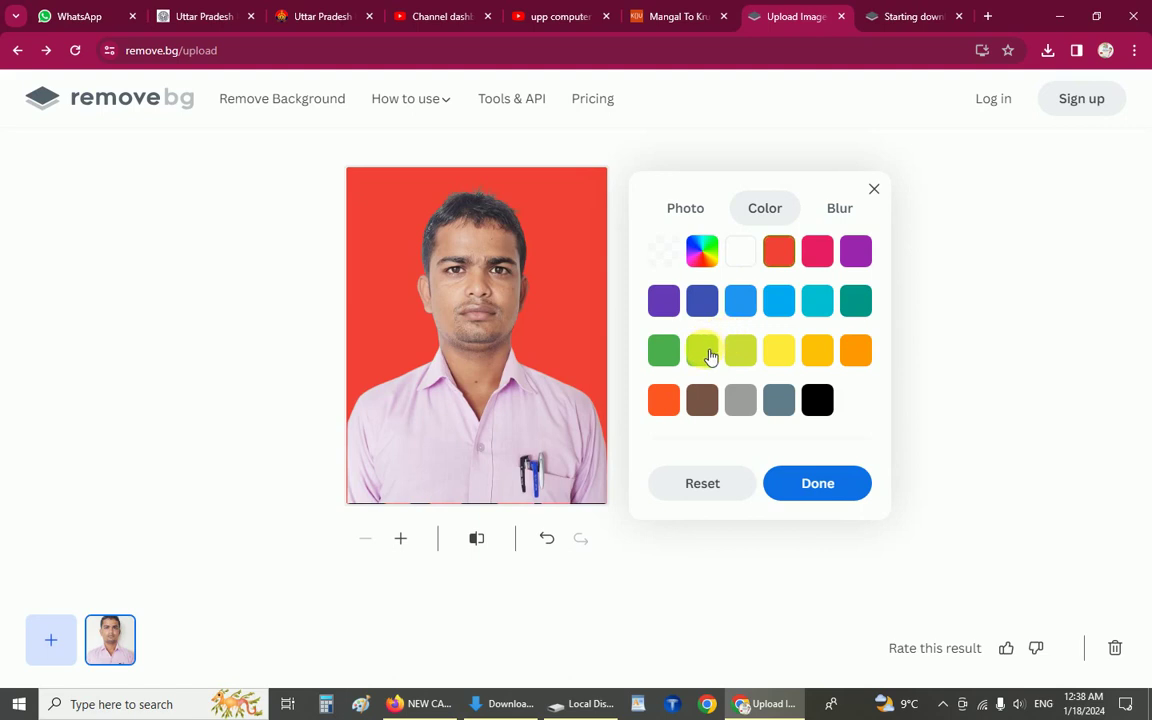
click(664, 351)
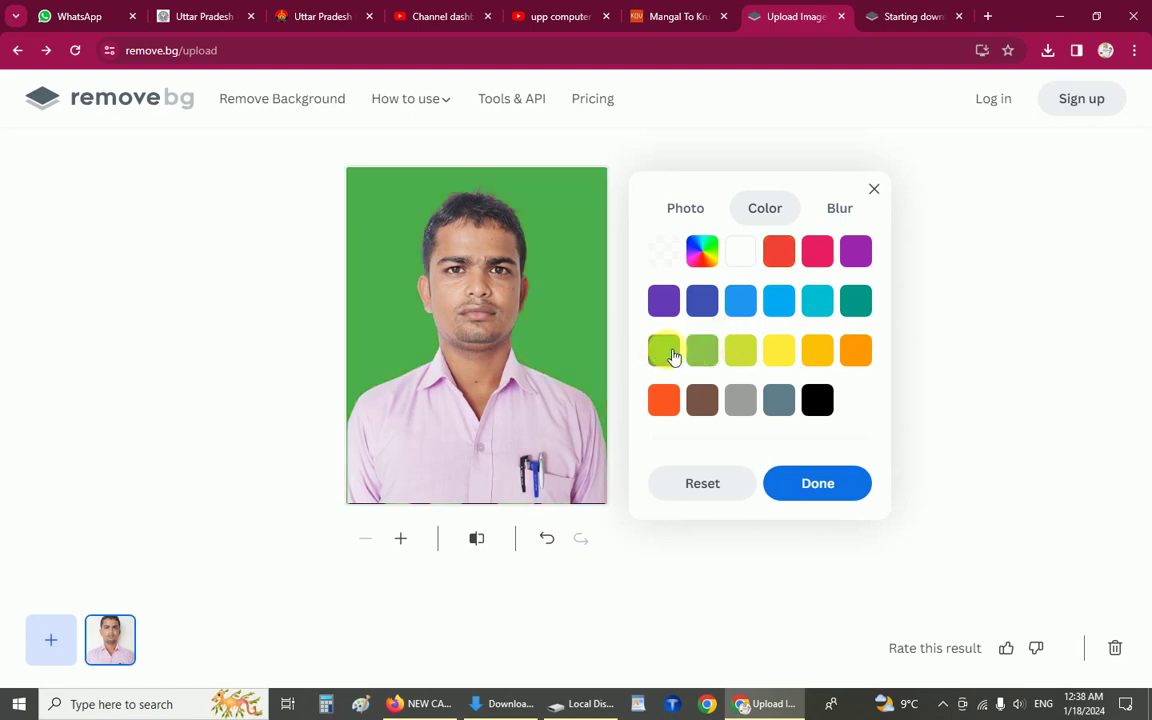
click(862, 302)
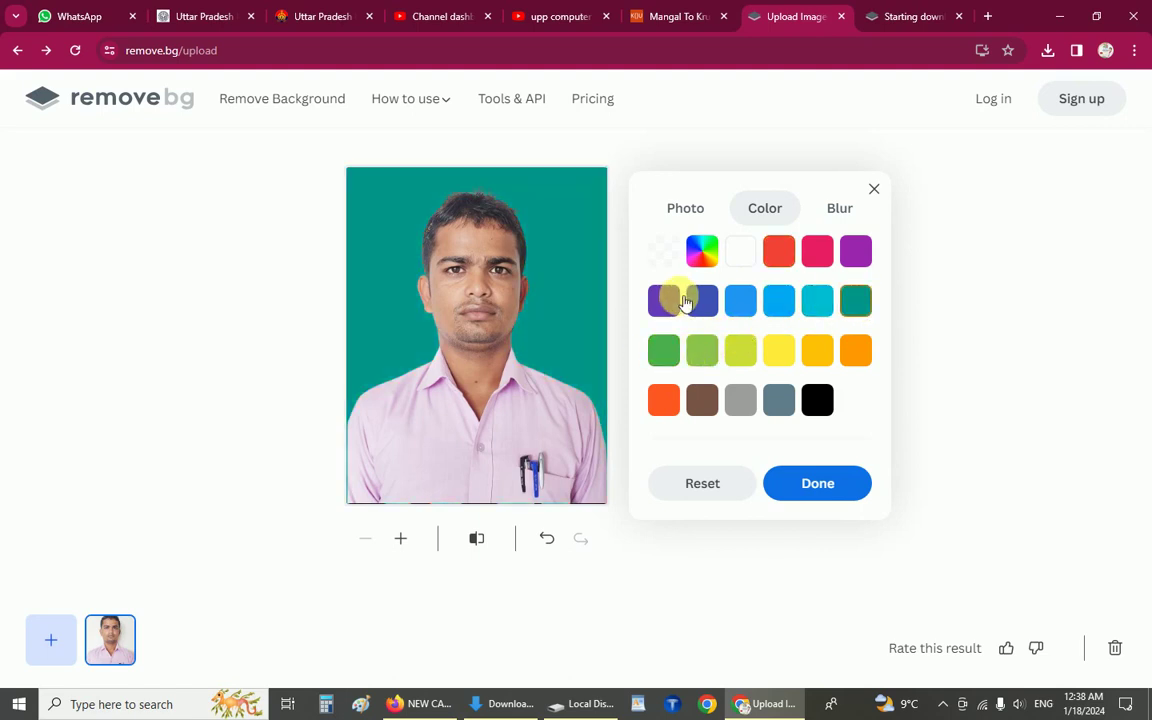
click(668, 300)
Cycle through more swatches, from white and red to lime and cyan, ending on teal
click(743, 255)
click(780, 258)
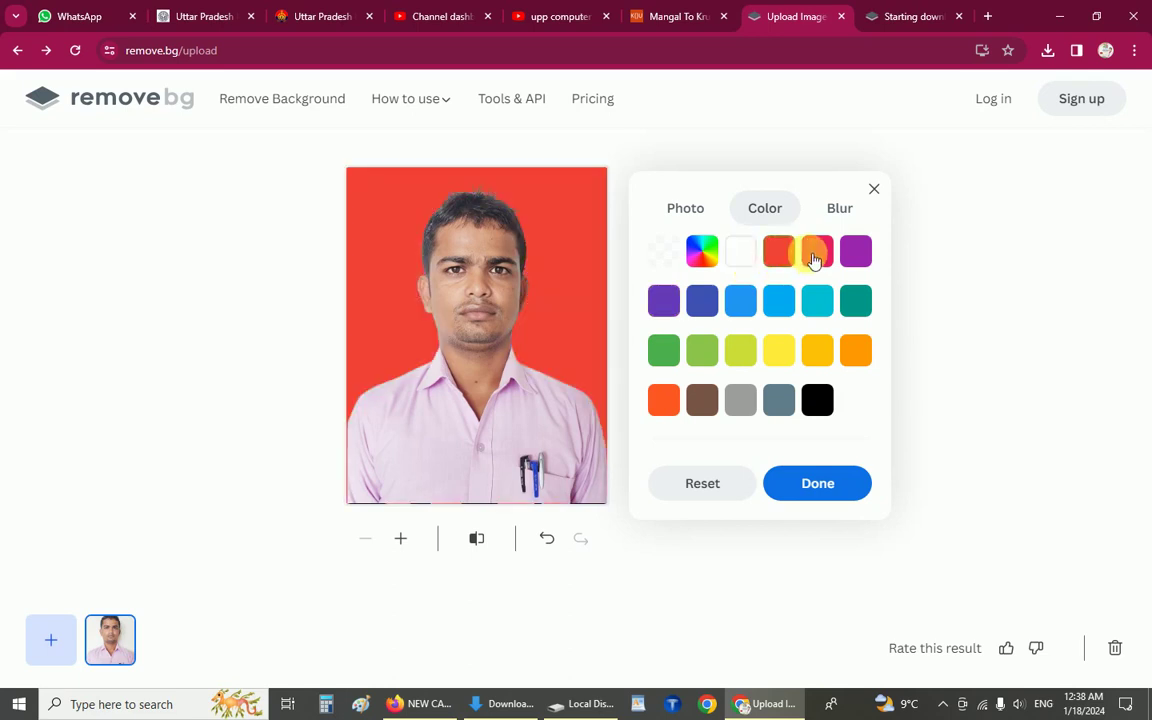
click(817, 253)
click(855, 253)
click(856, 300)
click(787, 305)
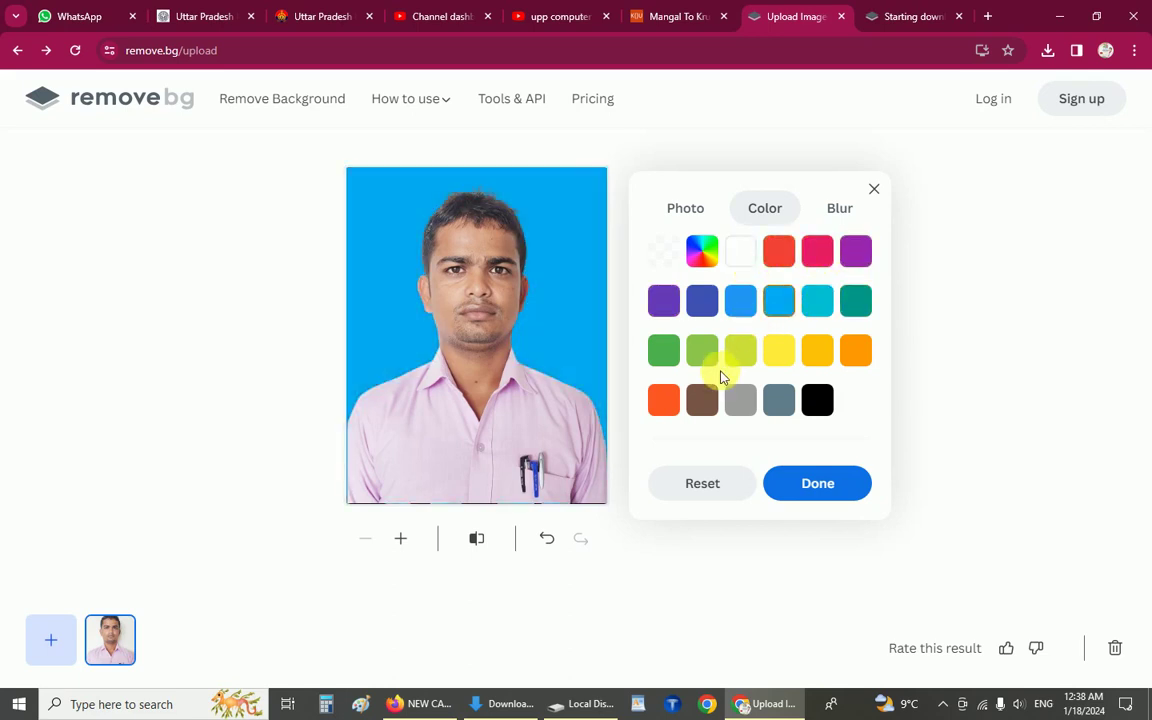
click(780, 353)
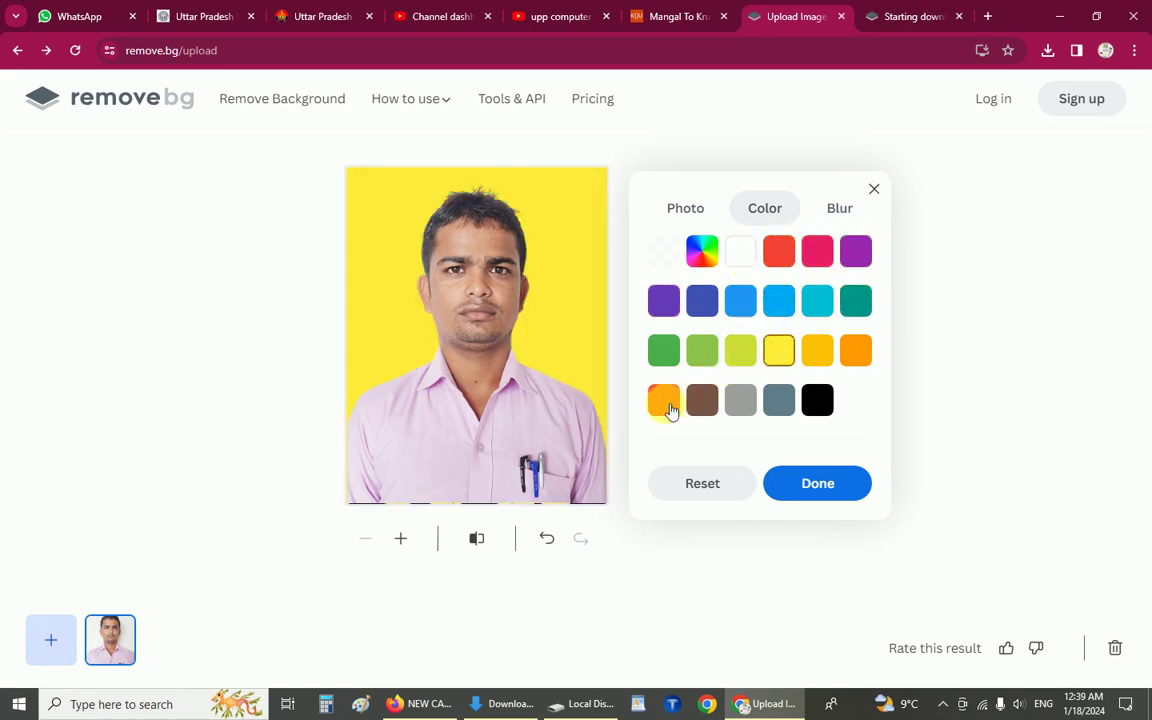
click(665, 402)
click(705, 400)
click(745, 402)
click(785, 400)
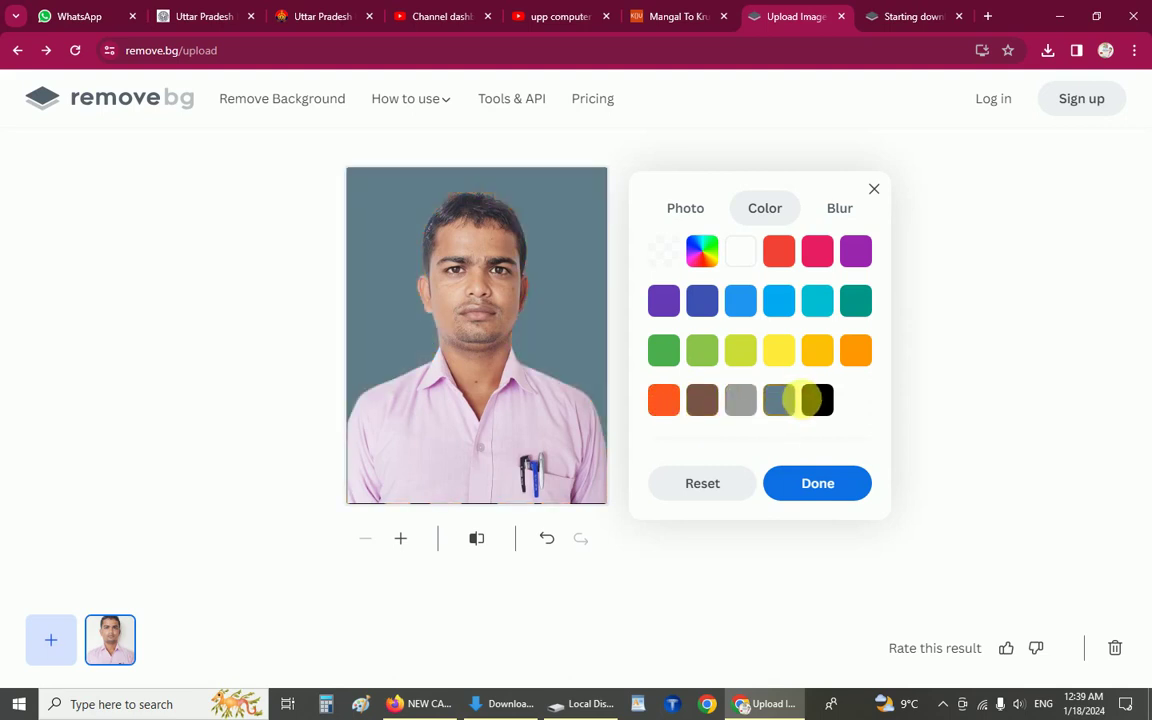
click(740, 350)
click(702, 350)
click(663, 350)
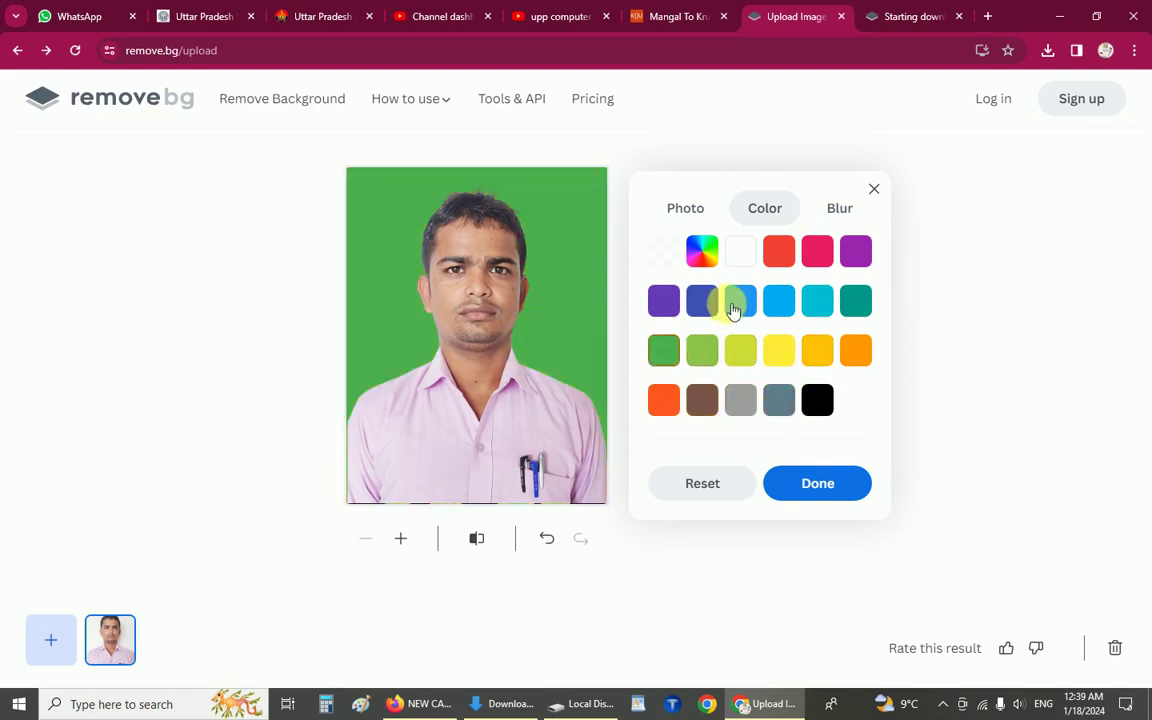
click(742, 303)
click(826, 300)
click(850, 305)
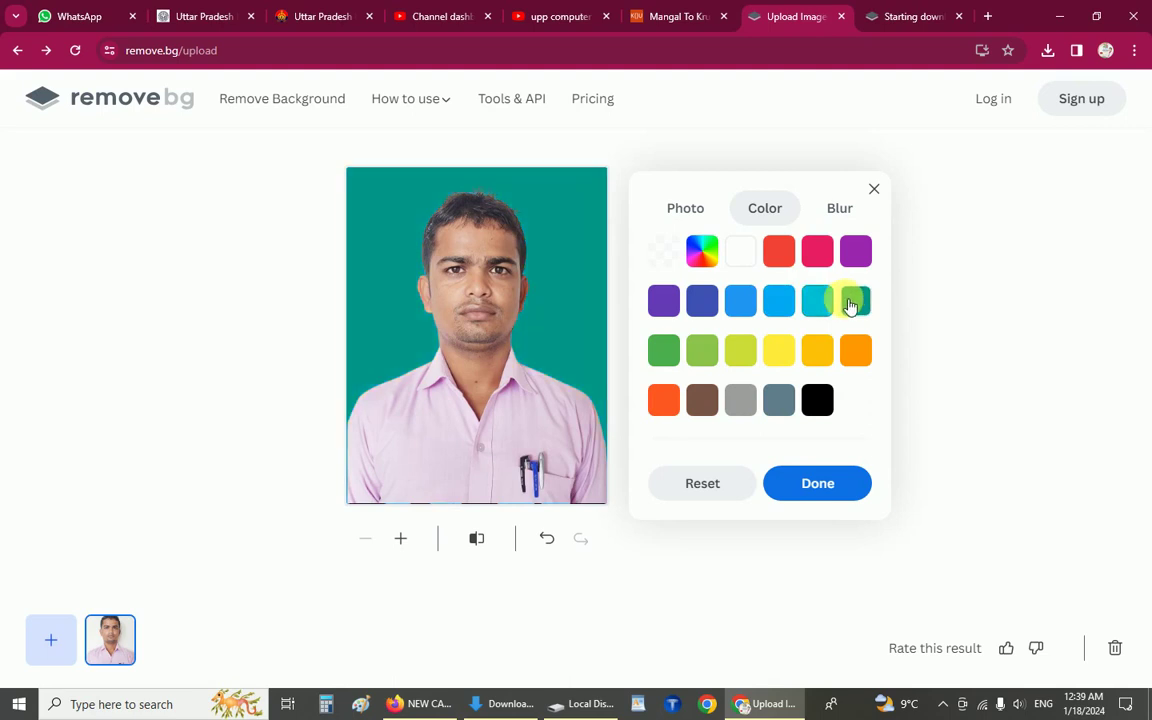
Try the beach huts, other photos and the forest road as photo backgrounds
click(690, 210)
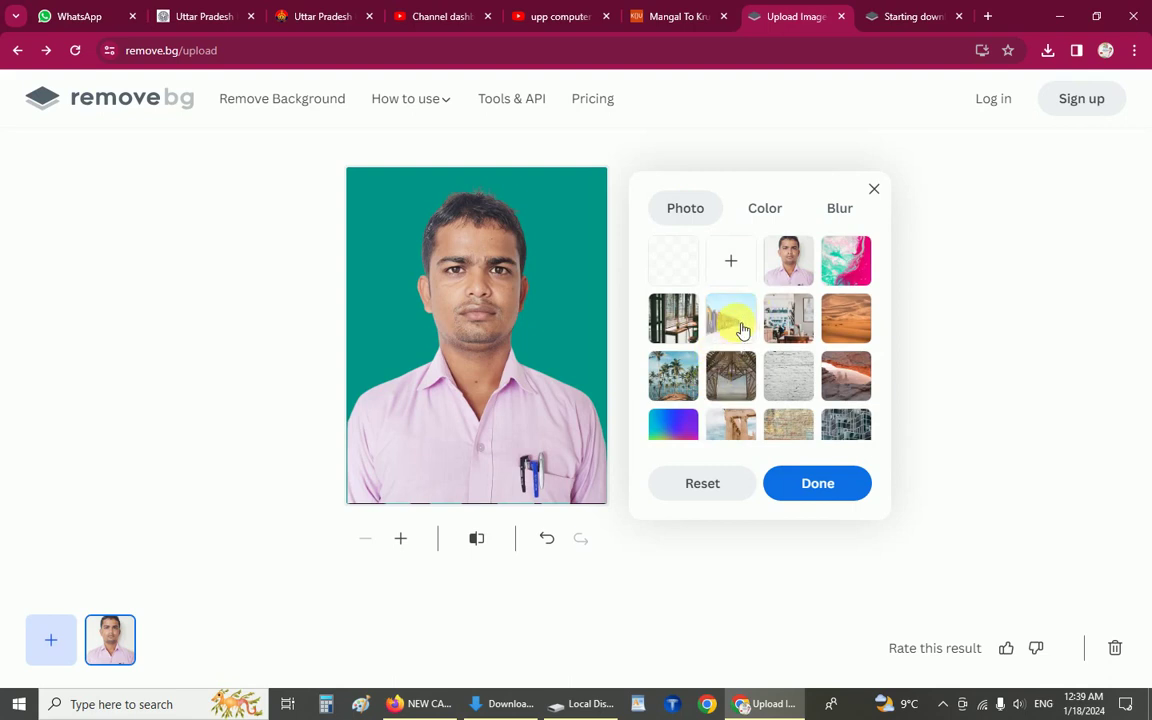
click(740, 322)
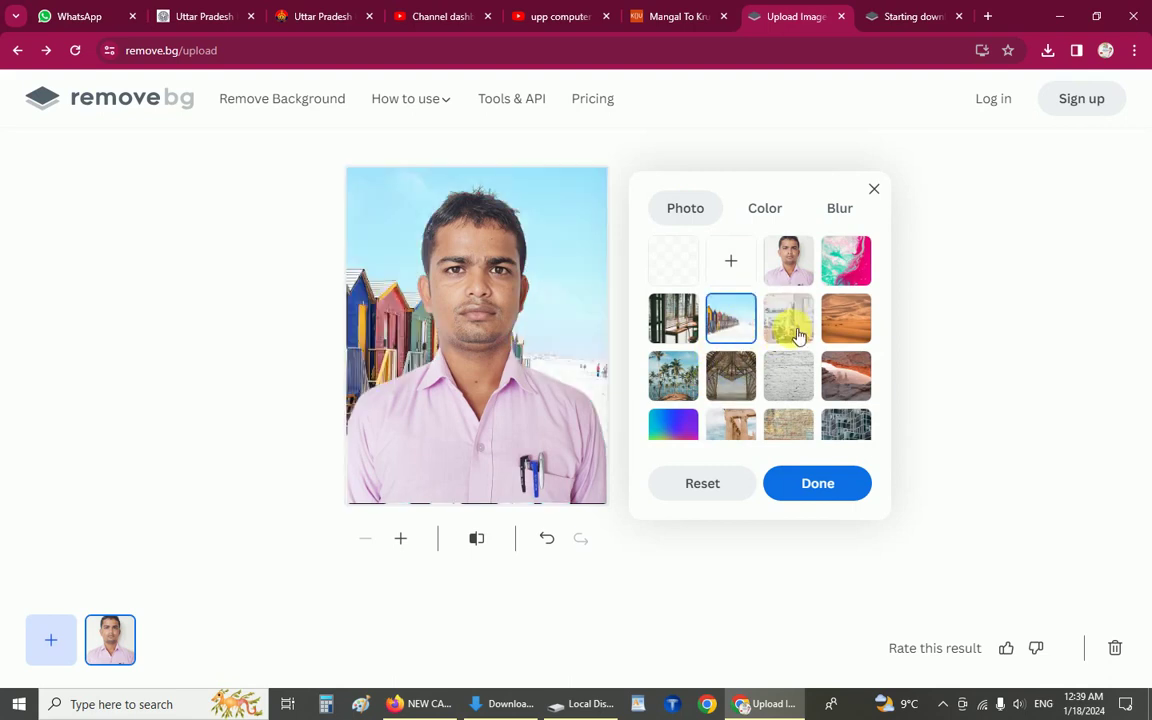
click(788, 320)
click(741, 429)
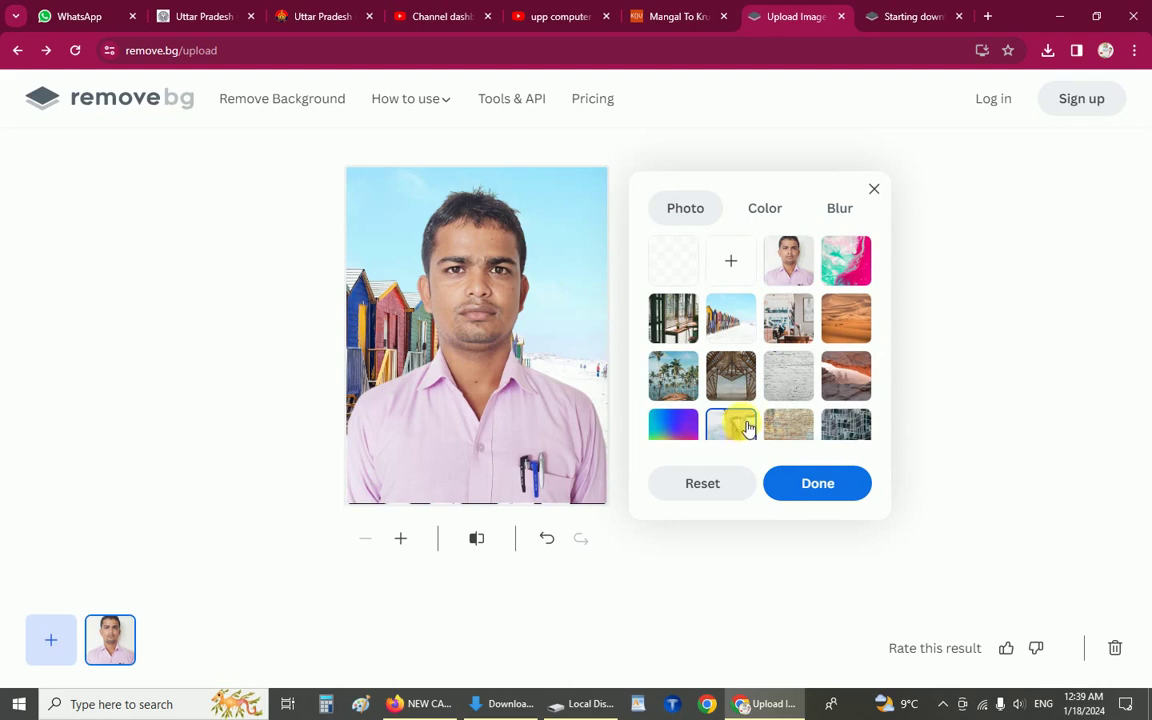
scroll(732, 370, down, 3)
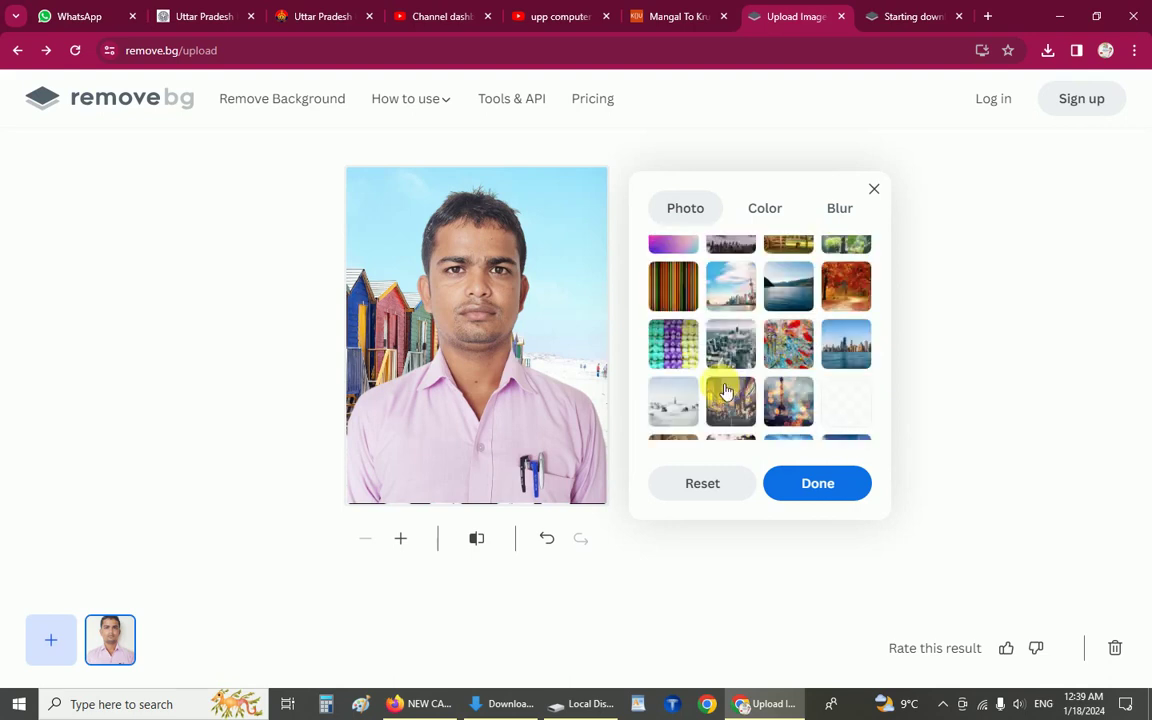
scroll(730, 388, down, 3)
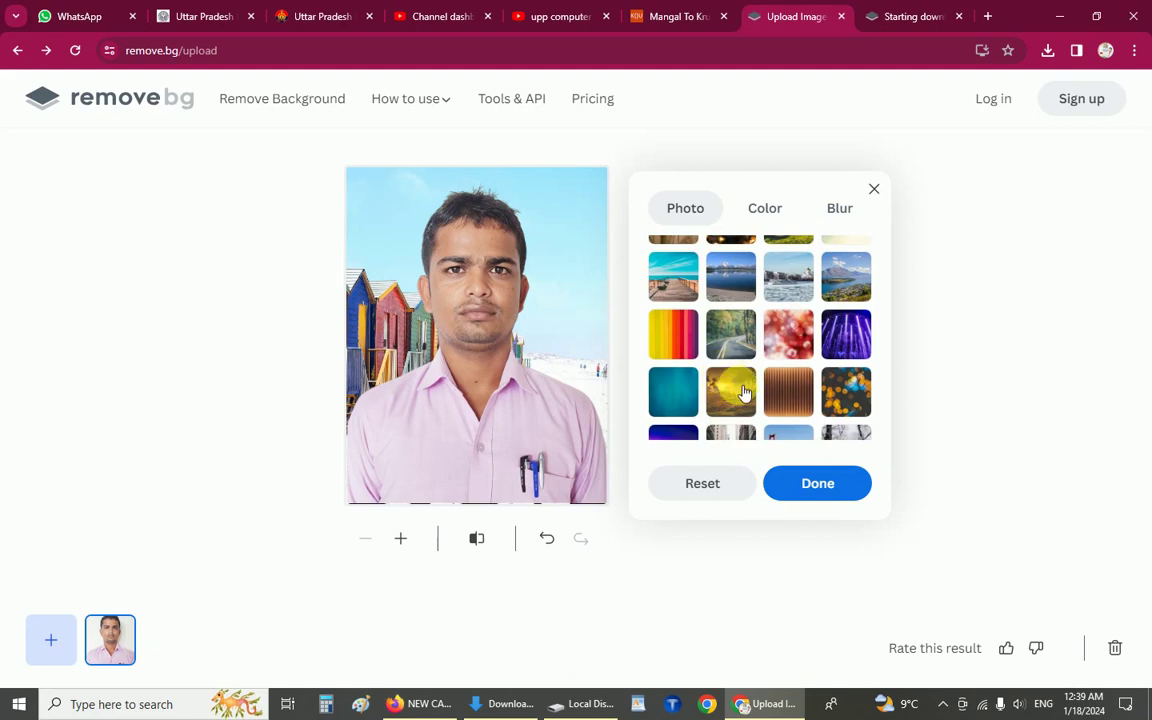
scroll(740, 392, up, 3)
scroll(738, 360, down, 1)
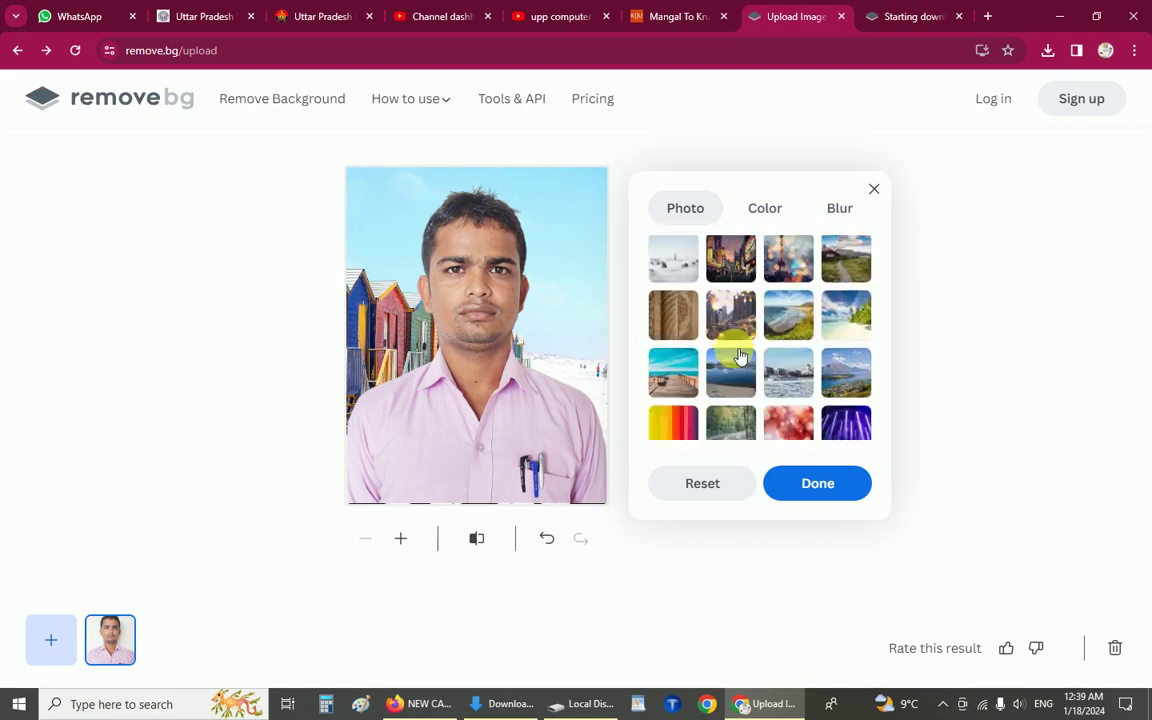
scroll(740, 357, down, 3)
click(735, 262)
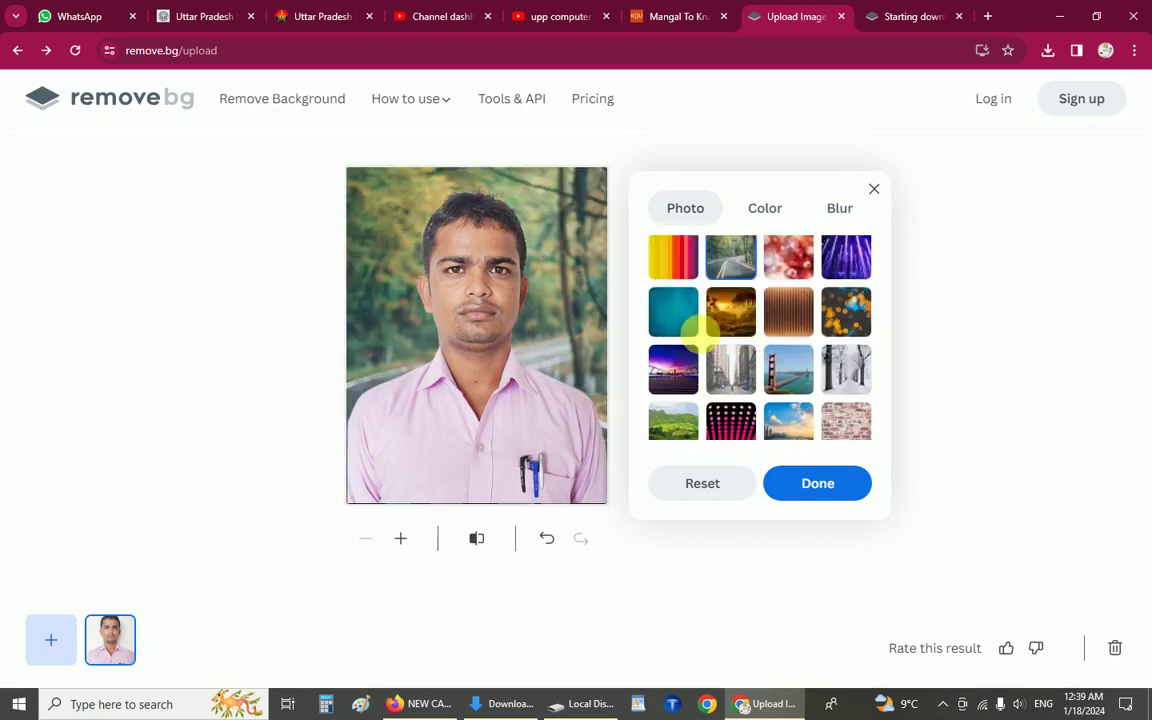
scroll(795, 420, up, 3)
scroll(790, 410, down, 1)
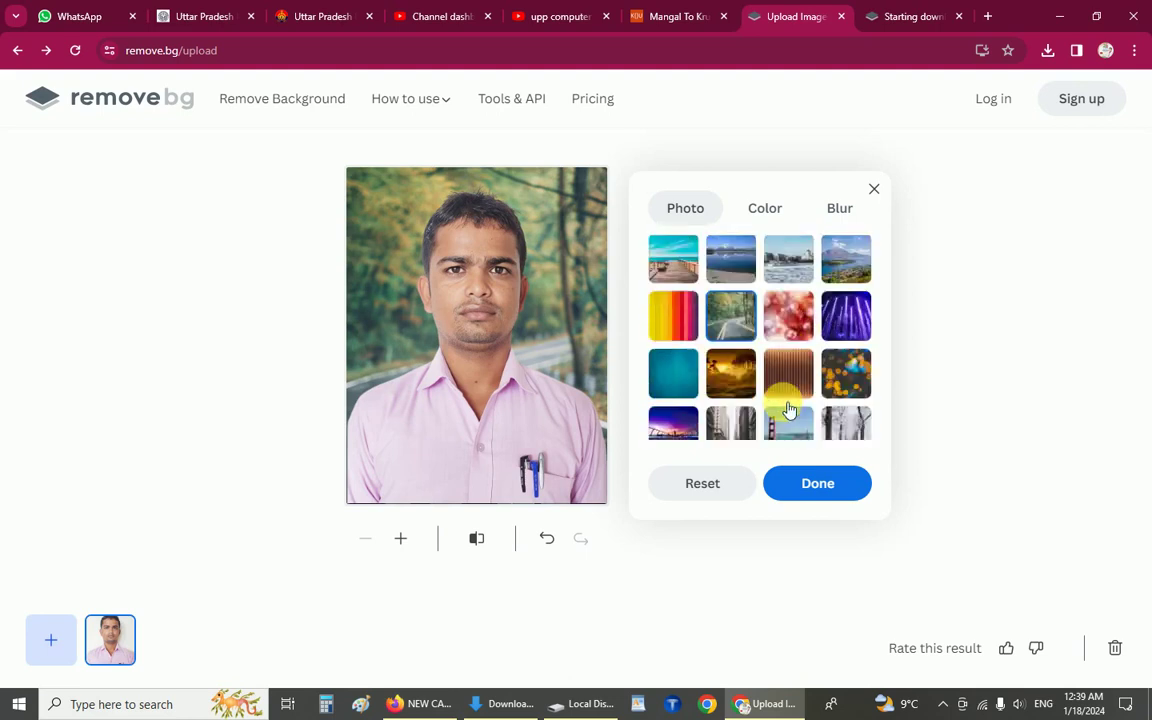
scroll(789, 410, down, 1)
Apply the Golden Gate Bridge photo as the background and finish editing
click(789, 368)
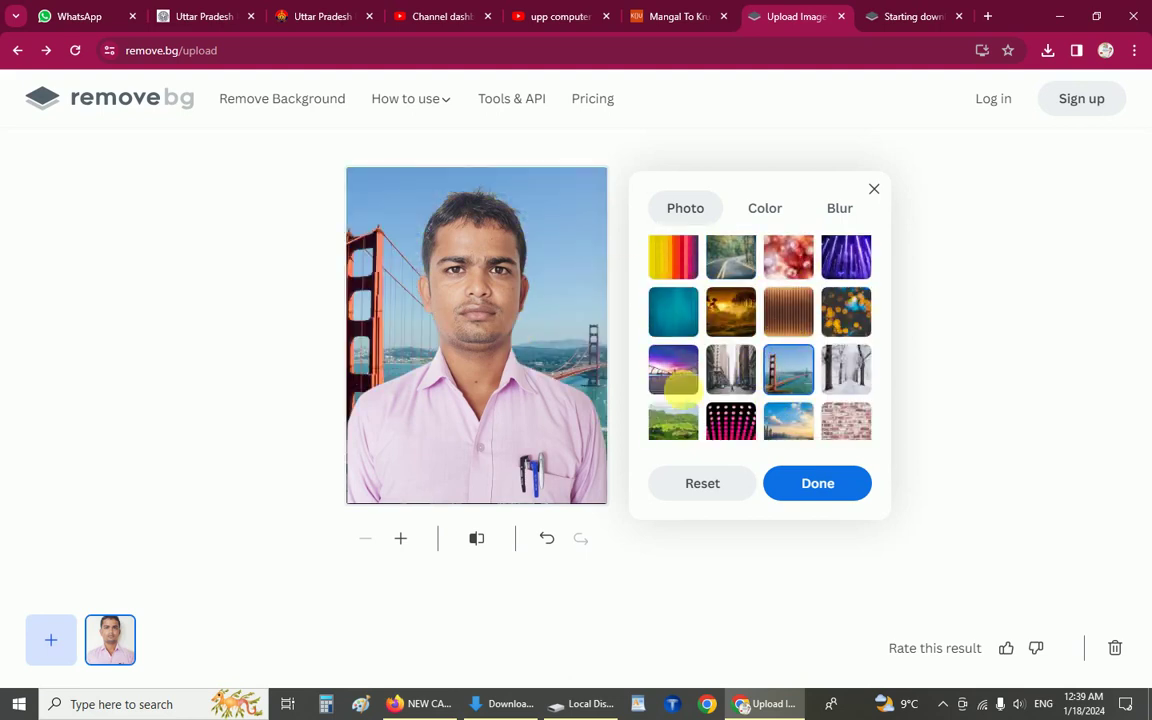
scroll(681, 387, down, 5)
click(782, 212)
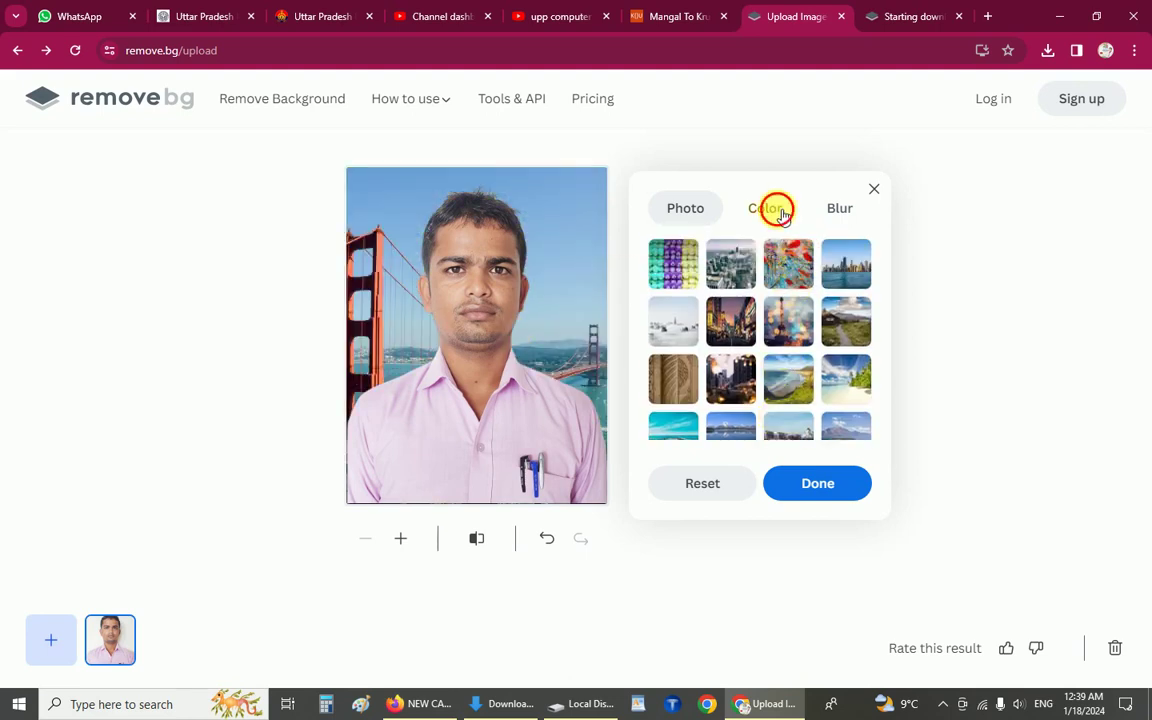
click(874, 189)
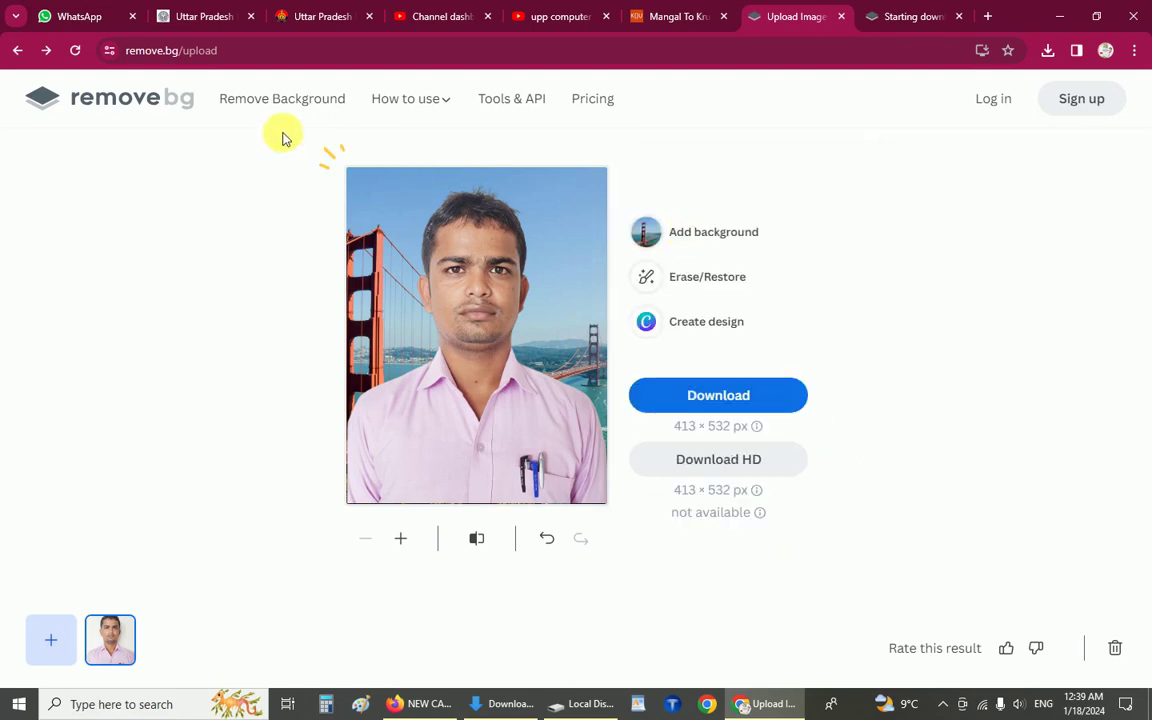
Google 'remmovebg' in a new tab and open the remove.bg site from the results
click(986, 16)
text(r)
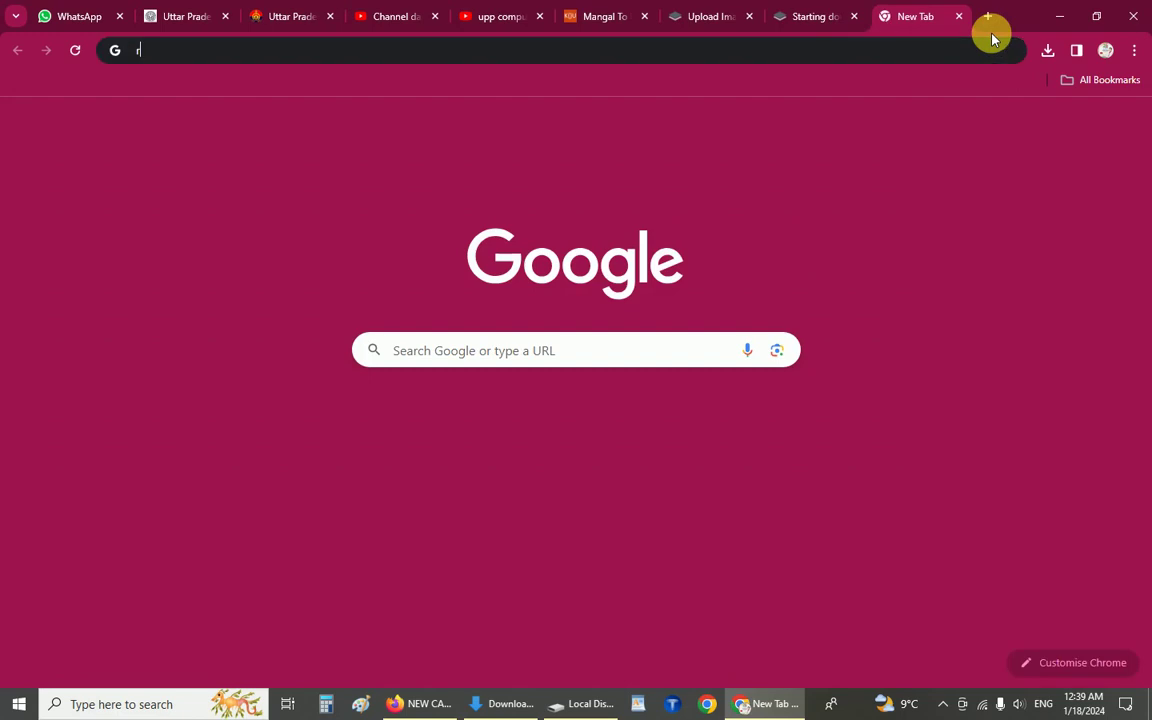
text(emmov)
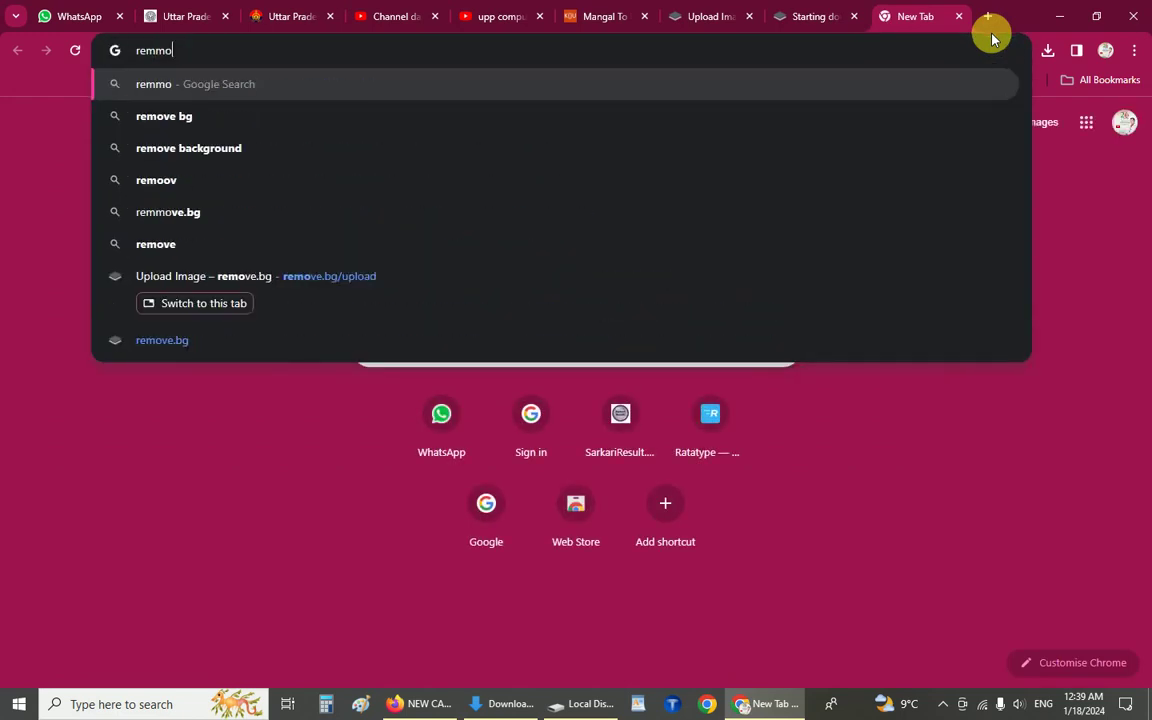
text(ebg)
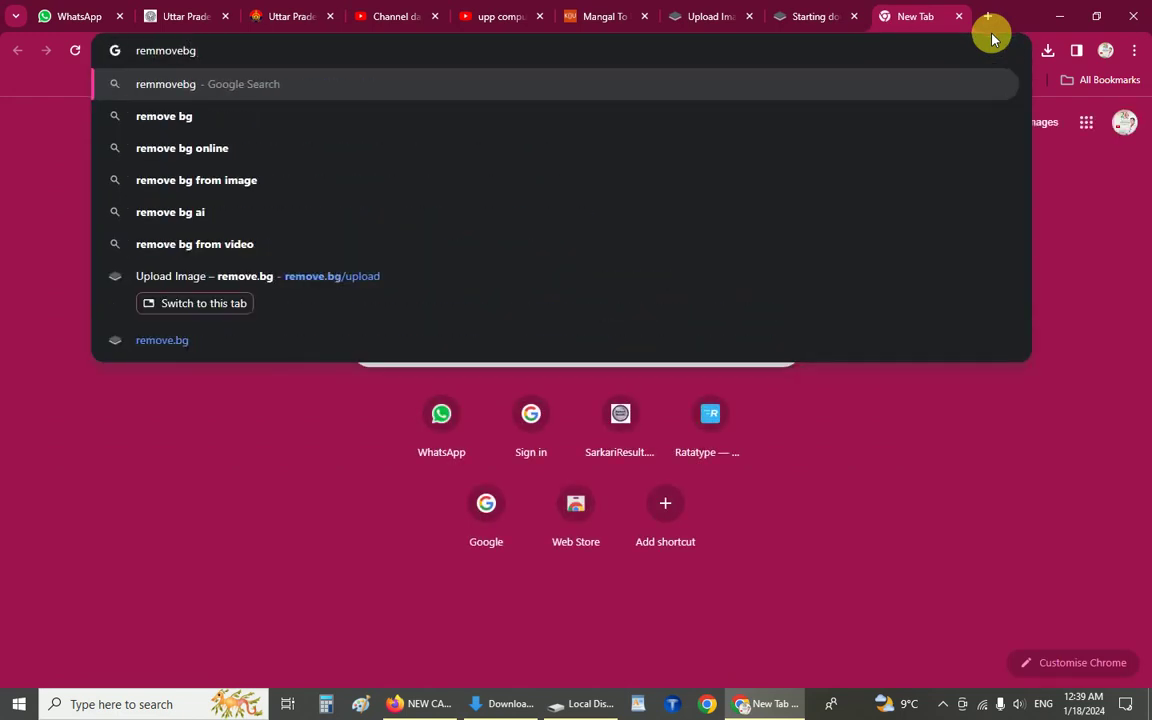
click(165, 115)
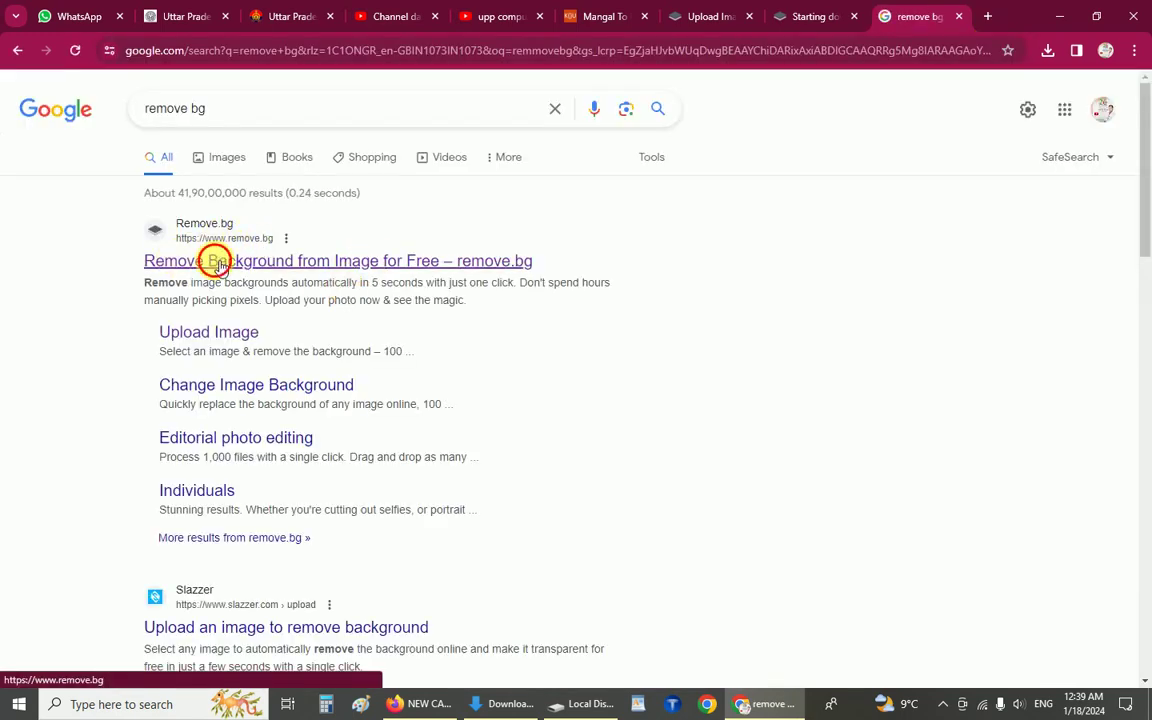
click(216, 258)
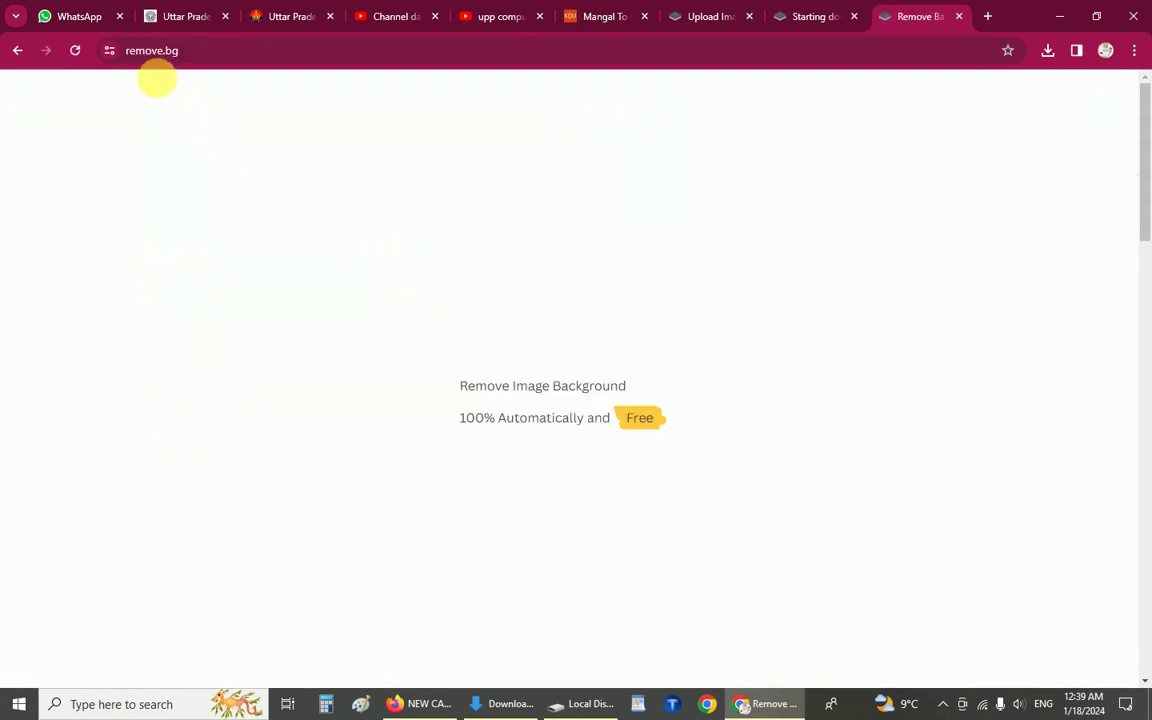
click(204, 54)
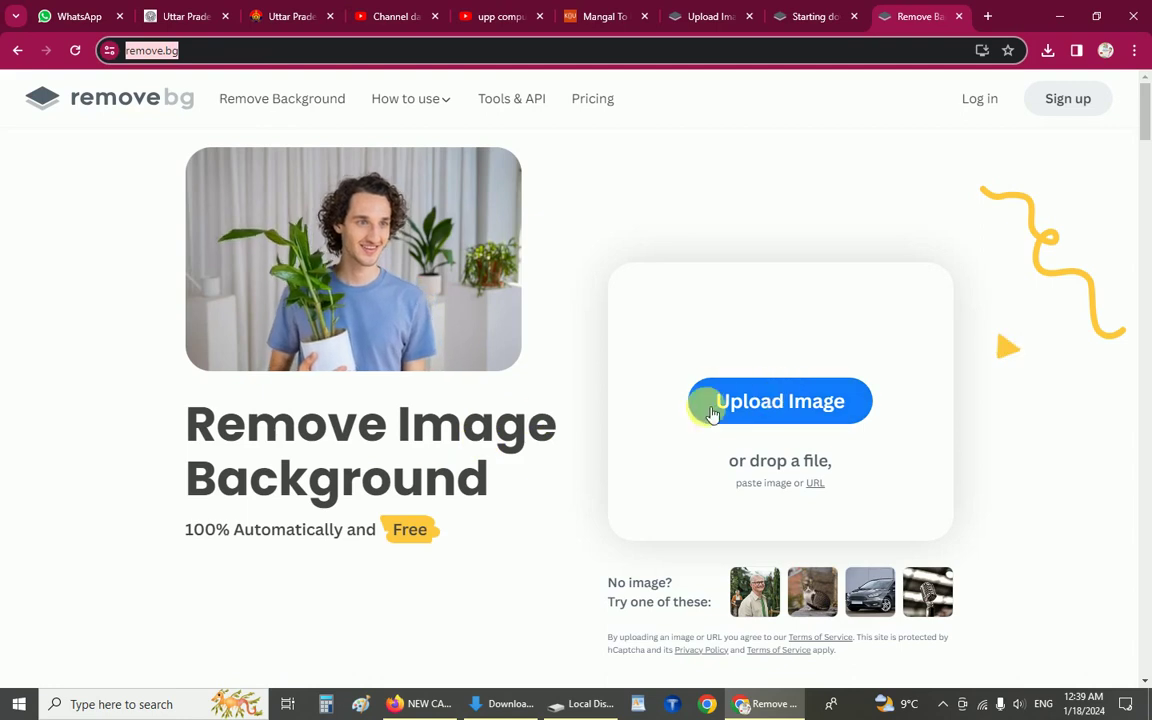
Upload photo.jpg from the Music folder to remove.bg
click(778, 402)
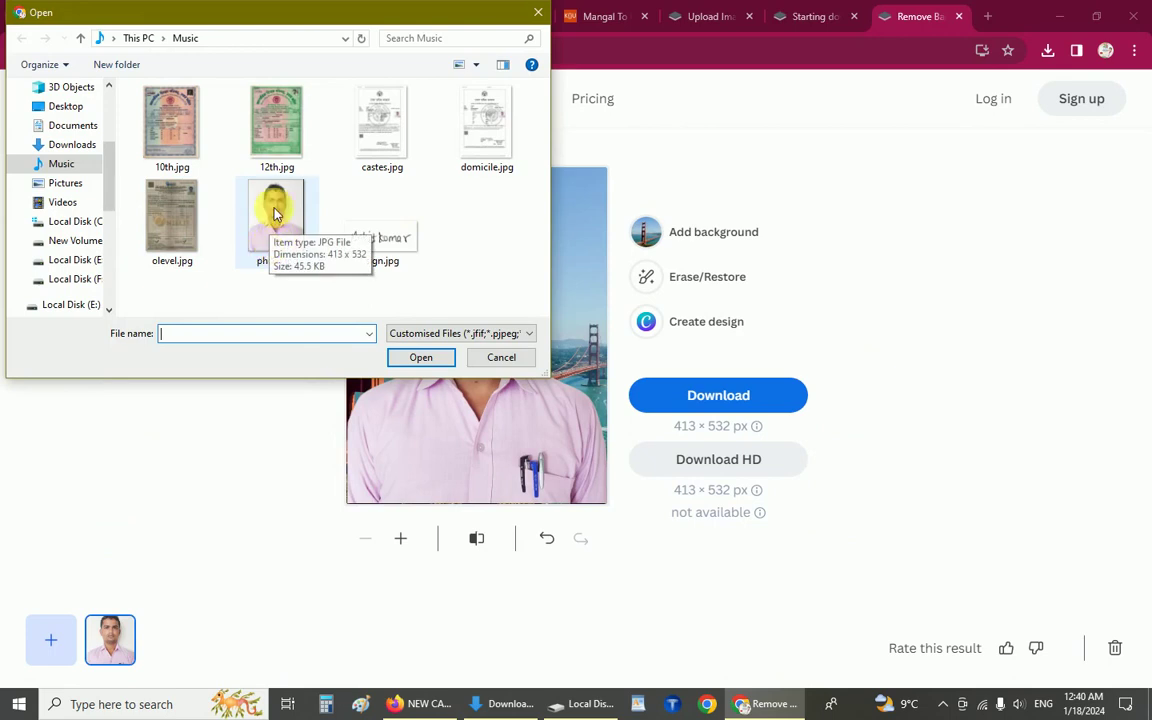
click(276, 214)
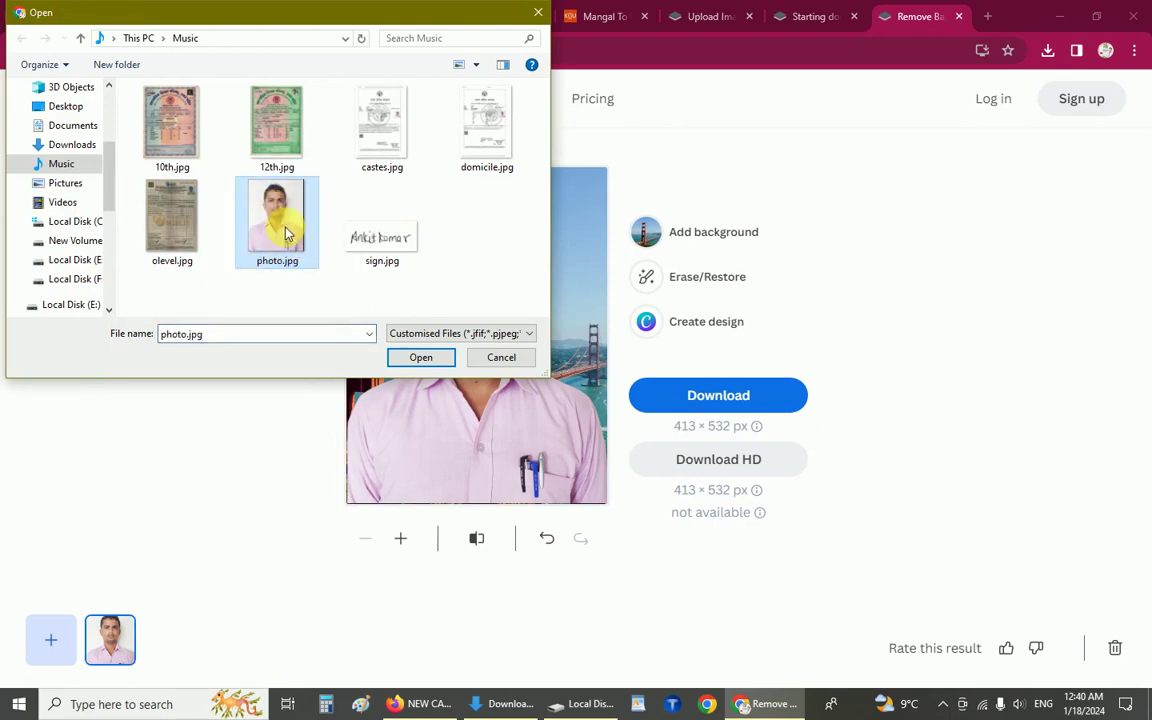
click(421, 357)
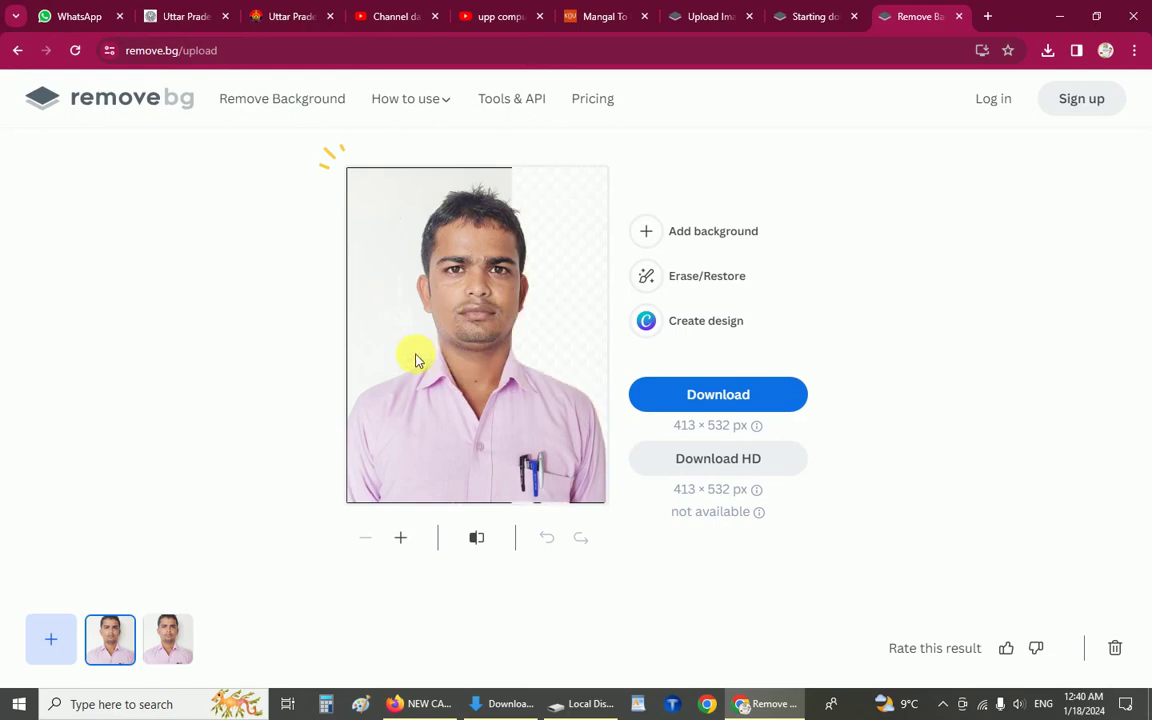
Apply a white background, download photo-removebg-preview.png and open it for preview
click(707, 236)
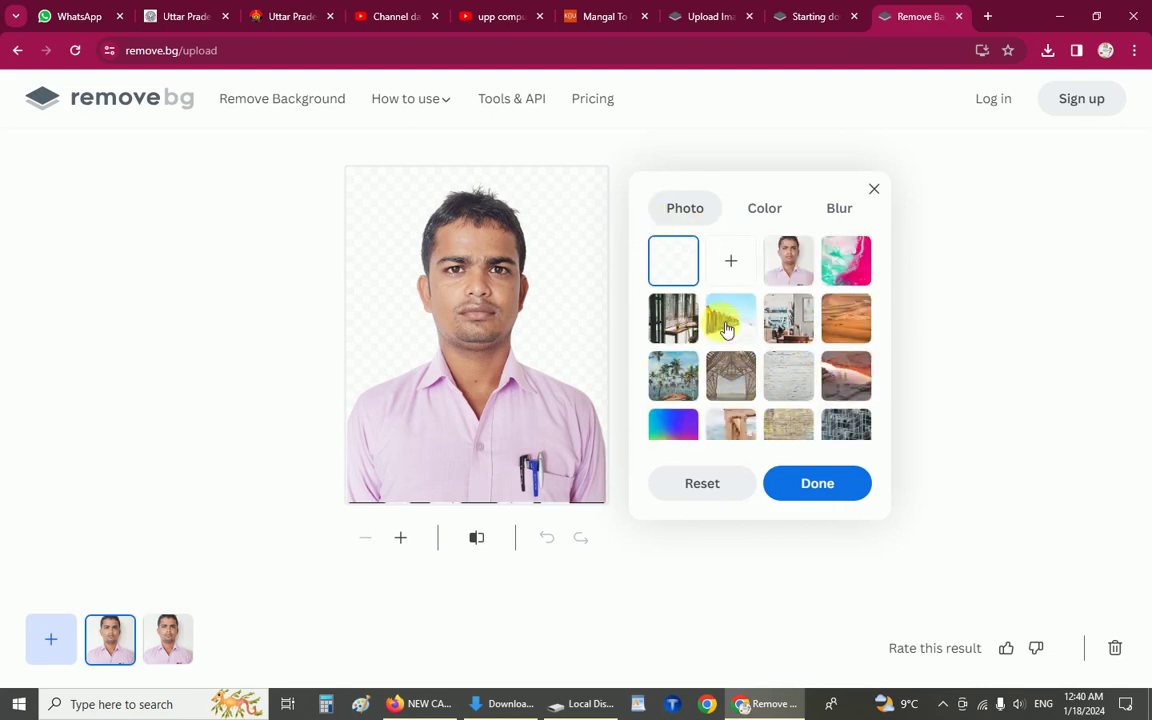
click(767, 218)
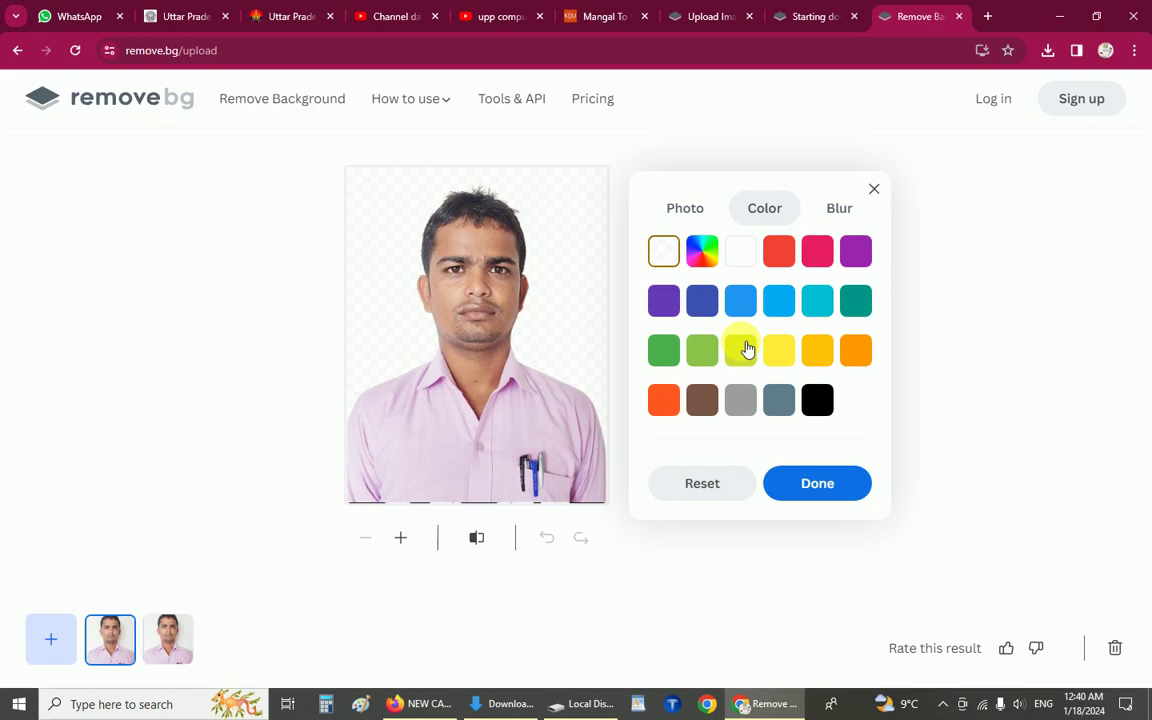
click(741, 255)
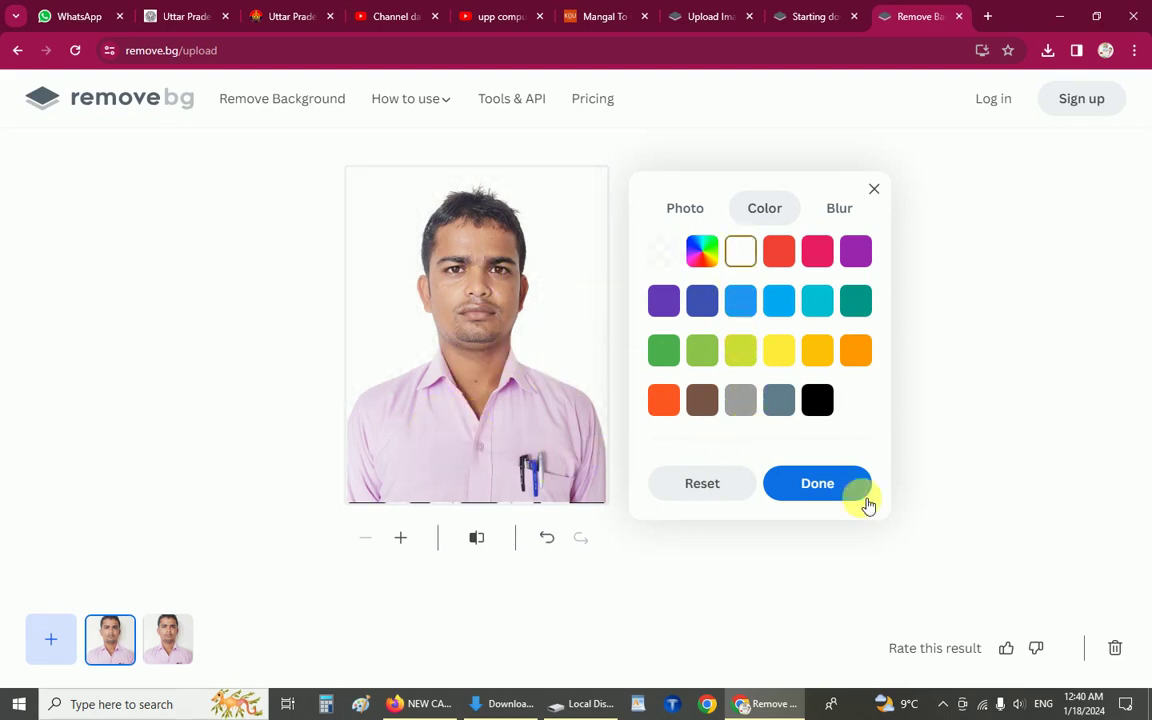
click(833, 484)
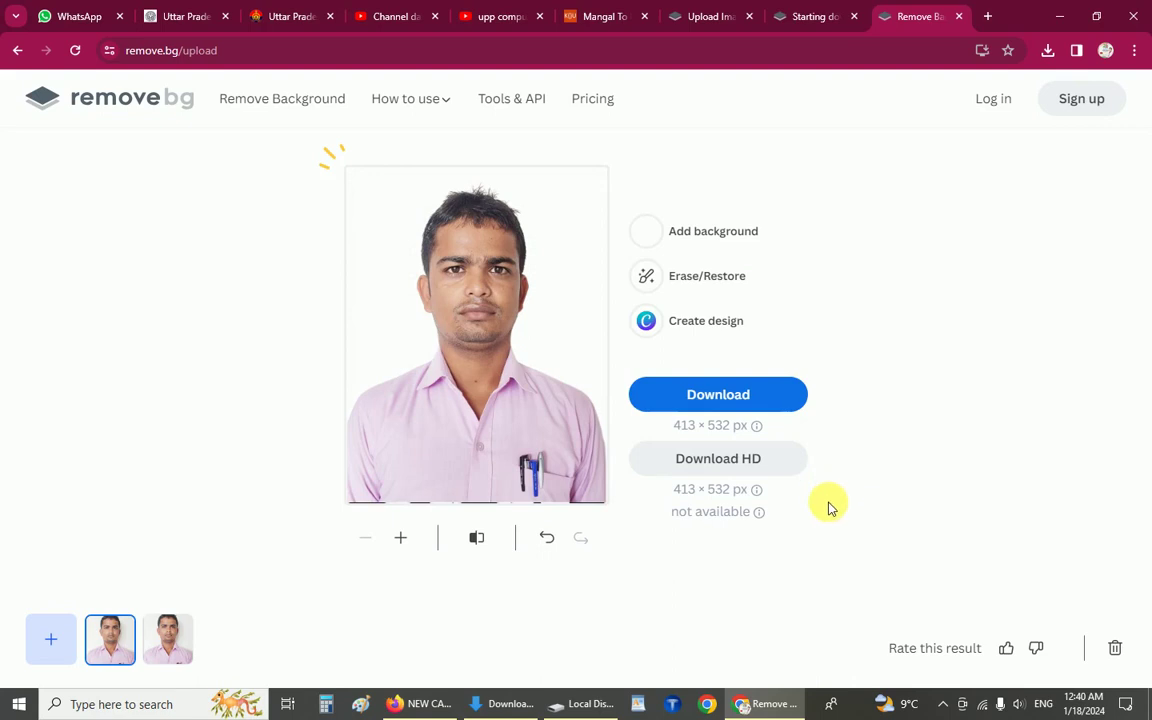
click(697, 398)
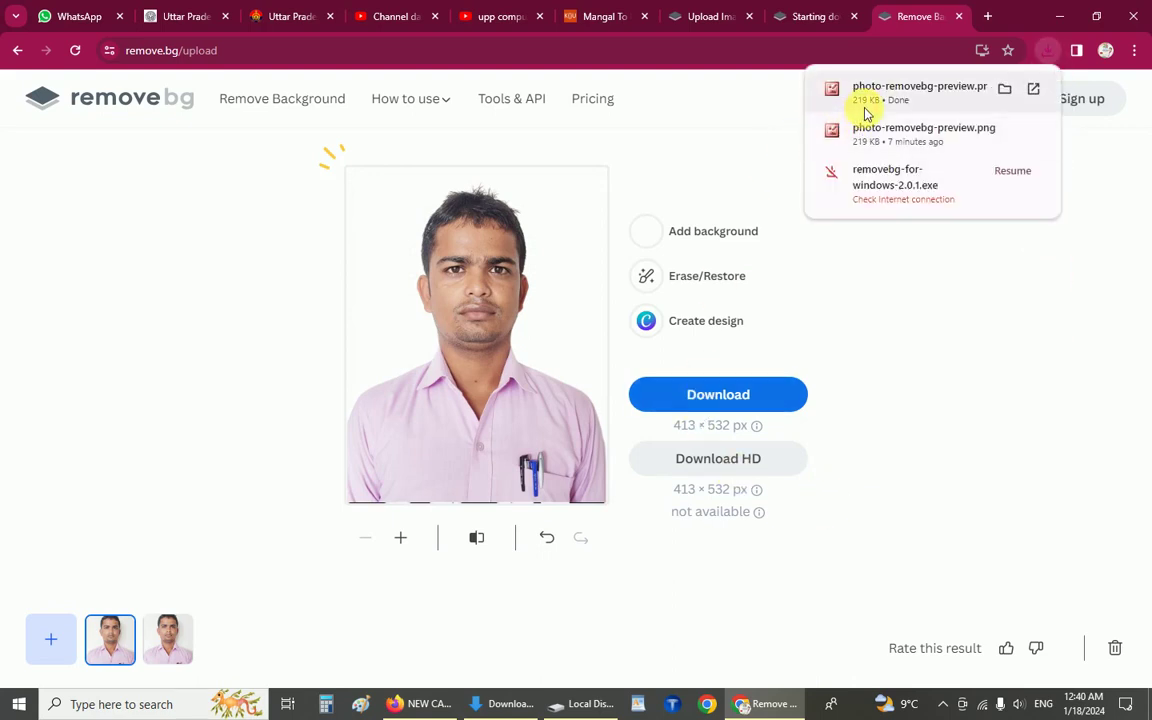
click(866, 87)
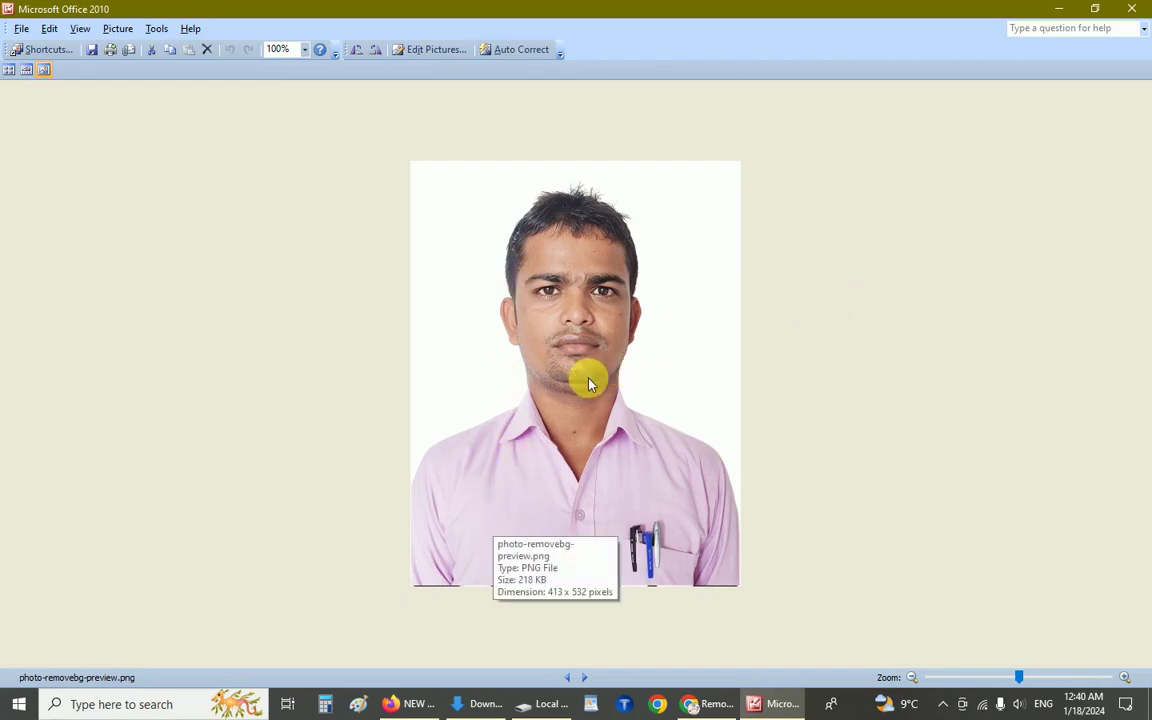
Close the preview and change the portrait's background to light grey
key(alt+F4)
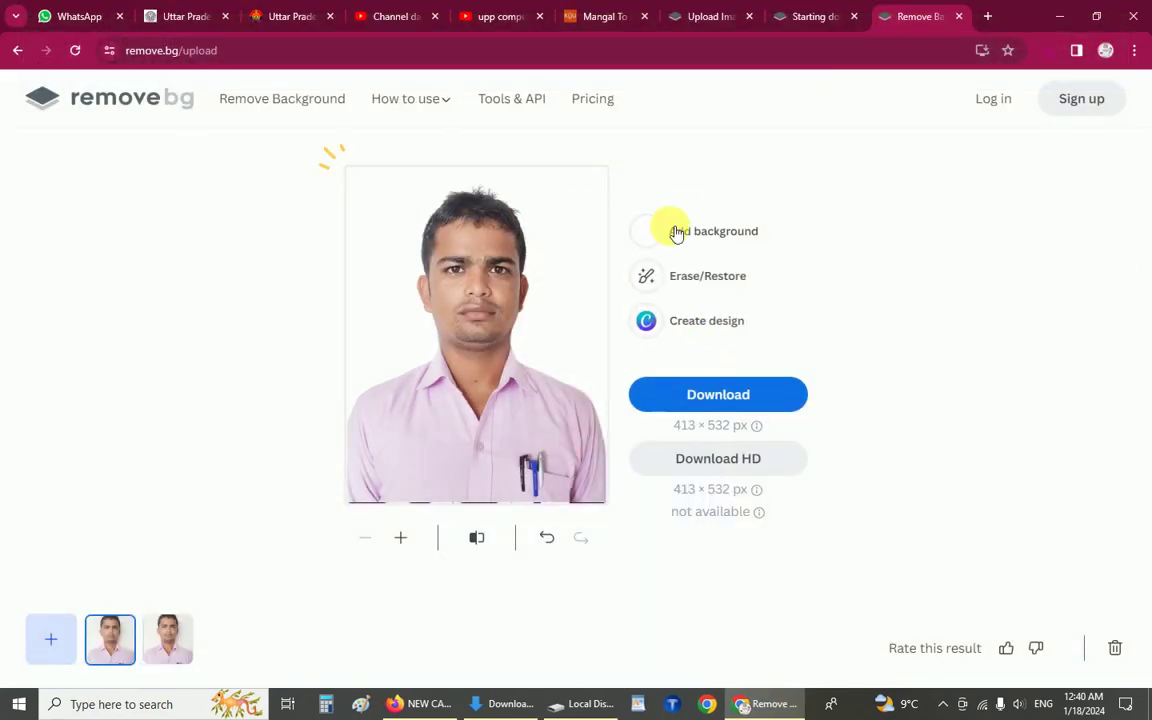
click(692, 232)
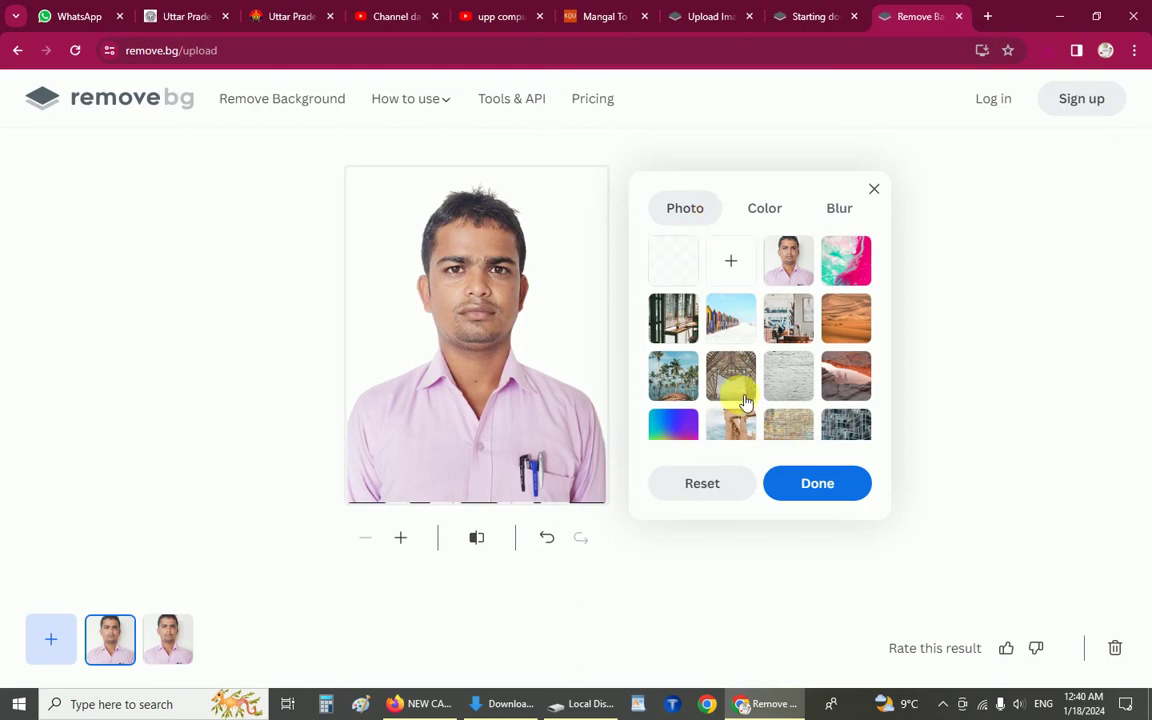
click(764, 208)
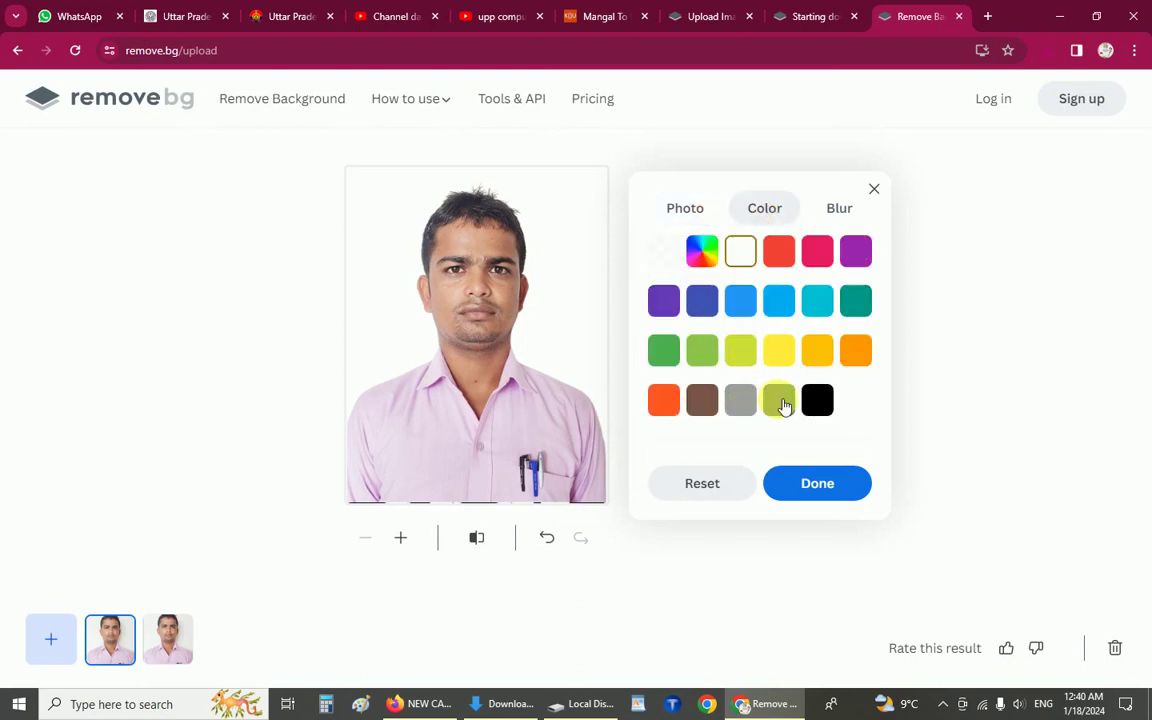
click(782, 402)
click(750, 409)
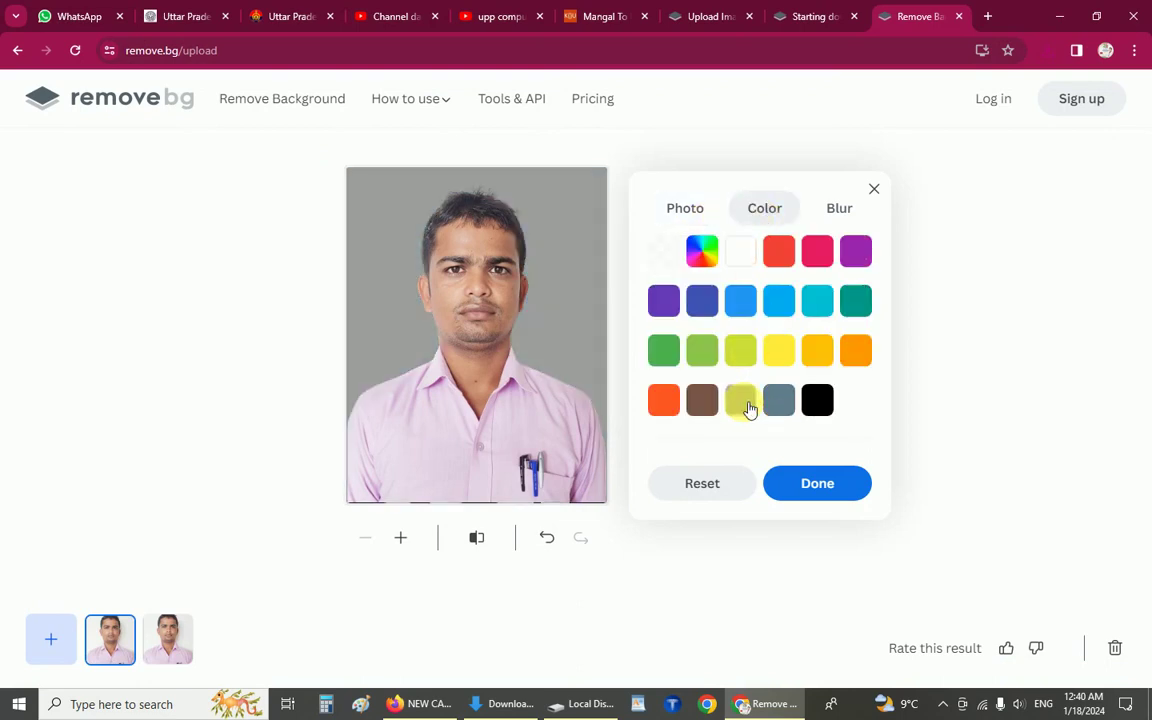
click(805, 478)
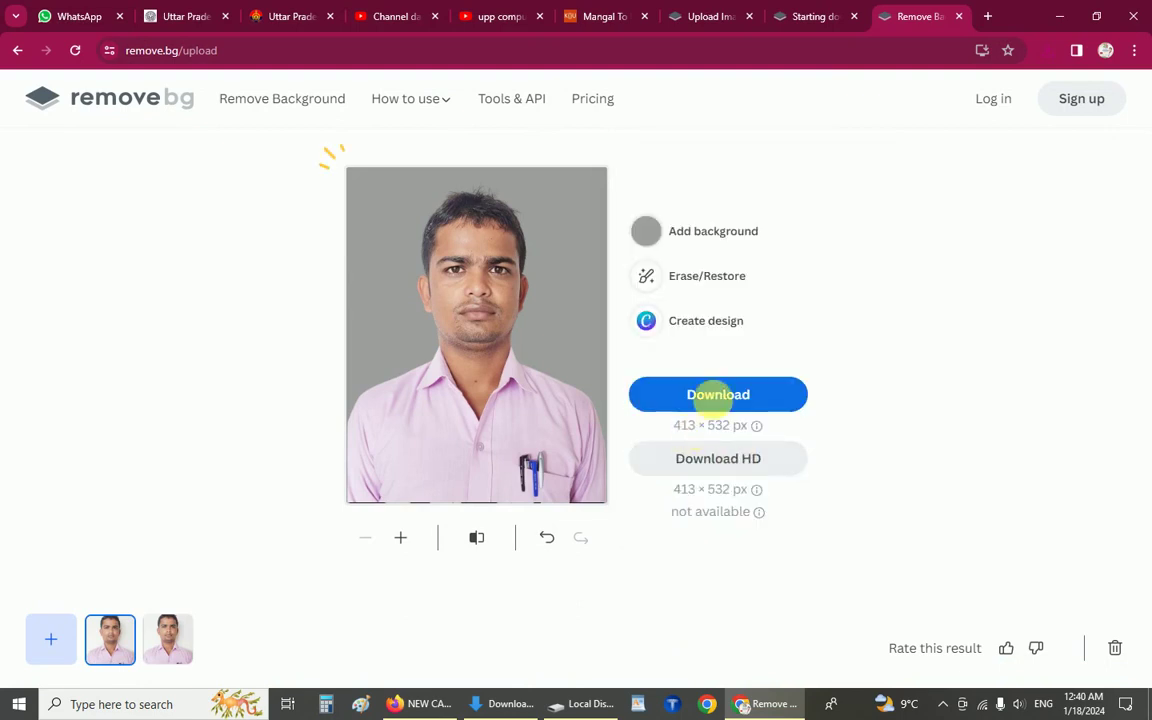
Download the grey version as photo-removebg-preview (1).png, preview it, then close the viewer
click(718, 394)
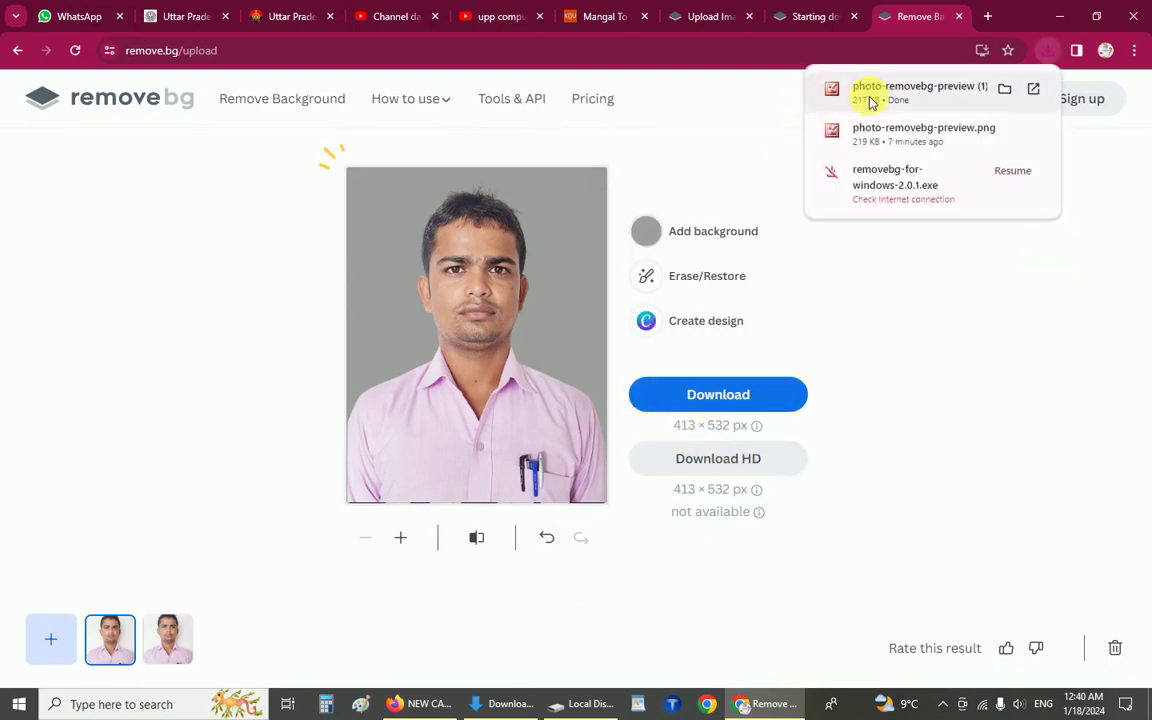
click(867, 94)
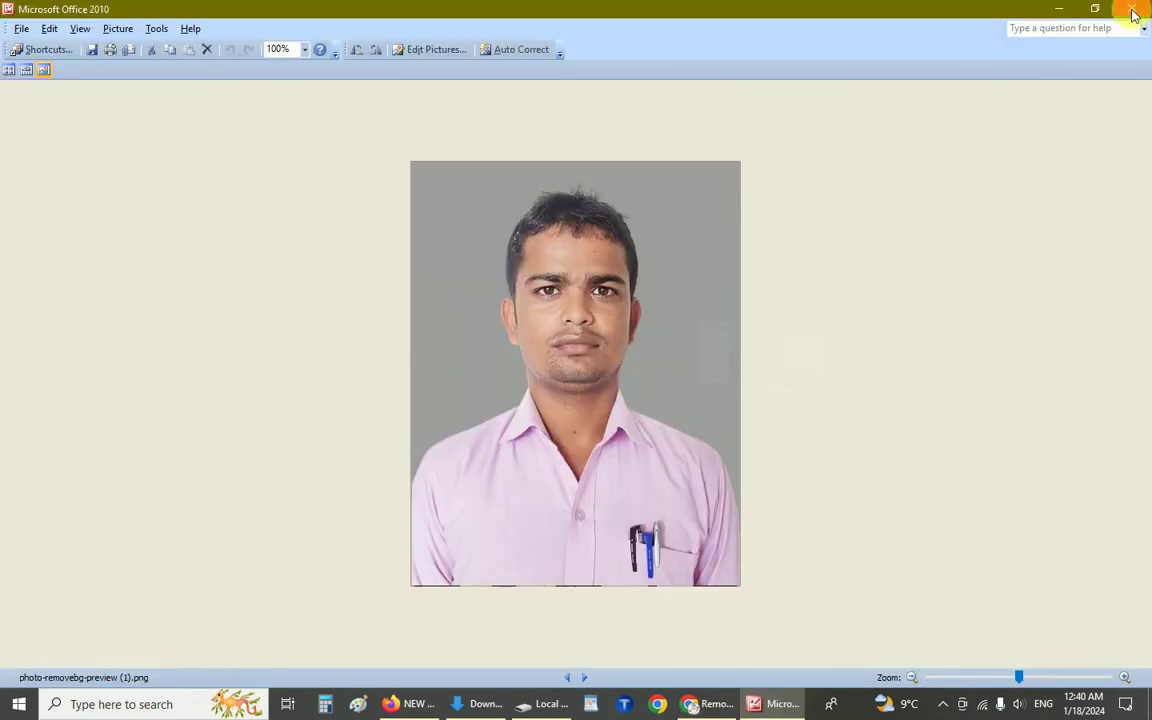
key(alt+F4)
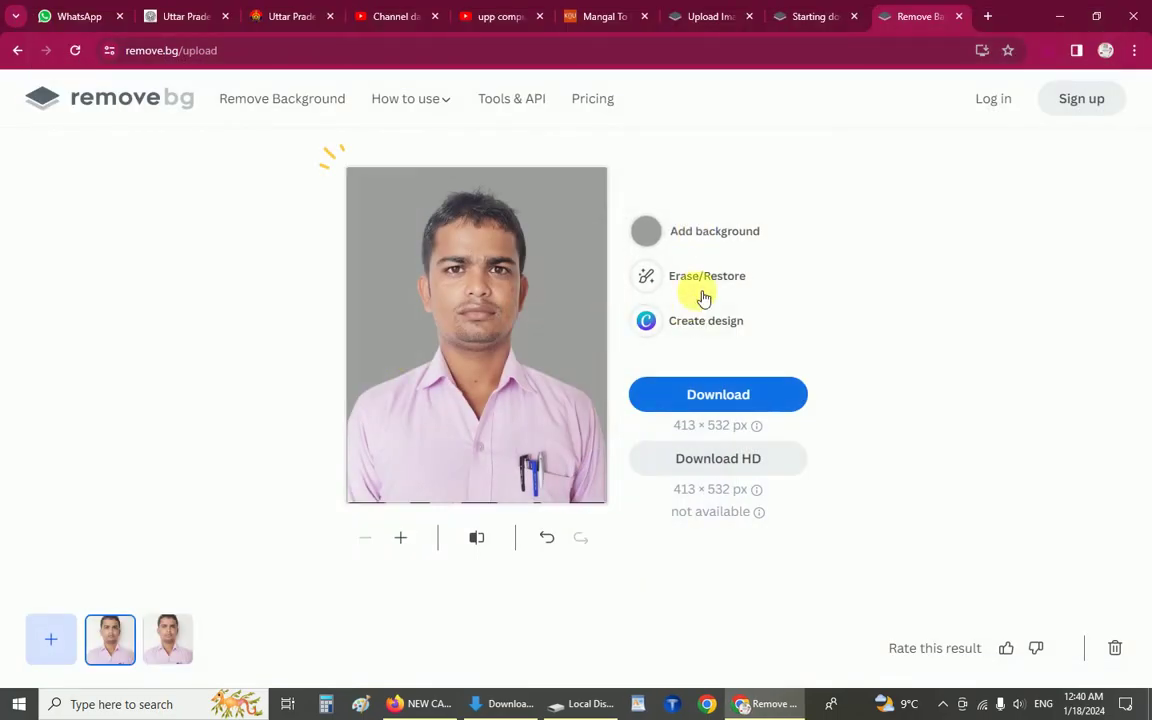
Apply a light-blue solid background to the portrait and download it
click(695, 233)
click(764, 208)
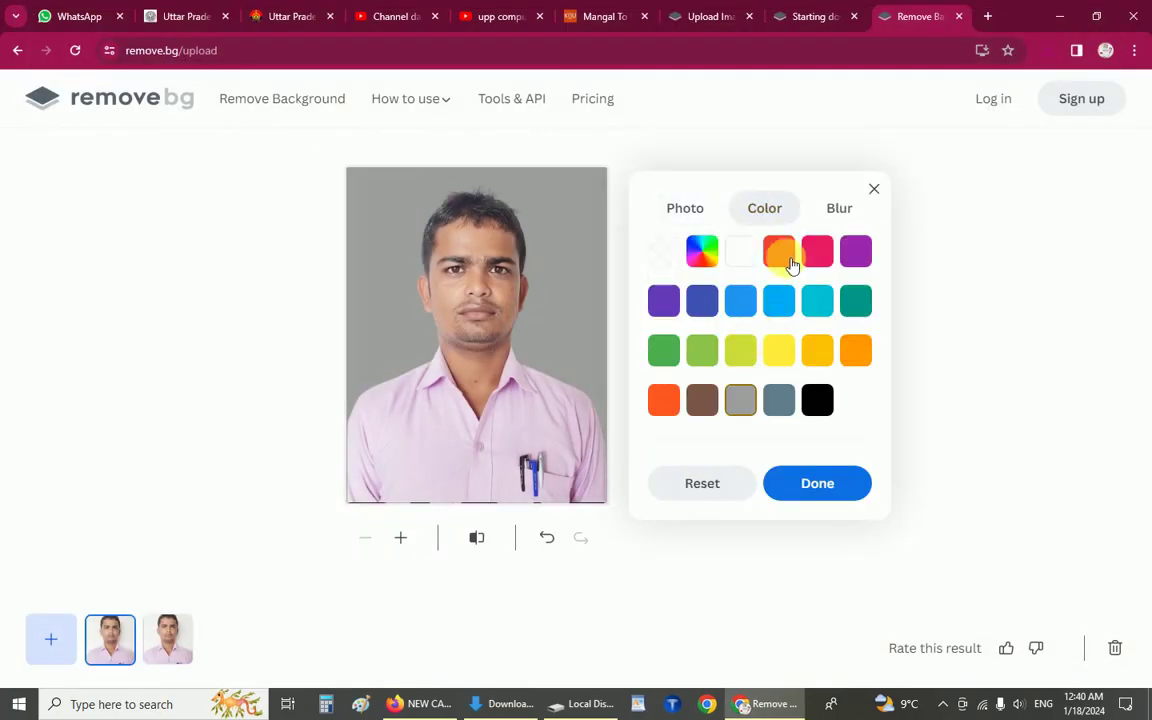
click(781, 300)
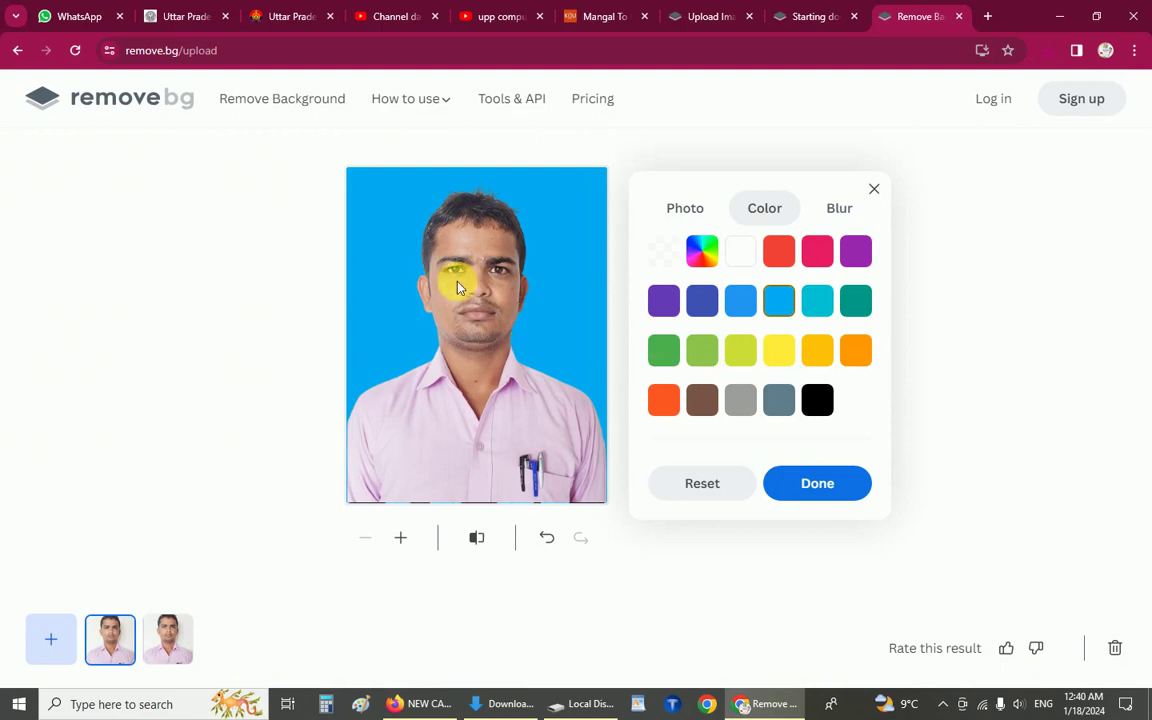
click(800, 483)
click(692, 402)
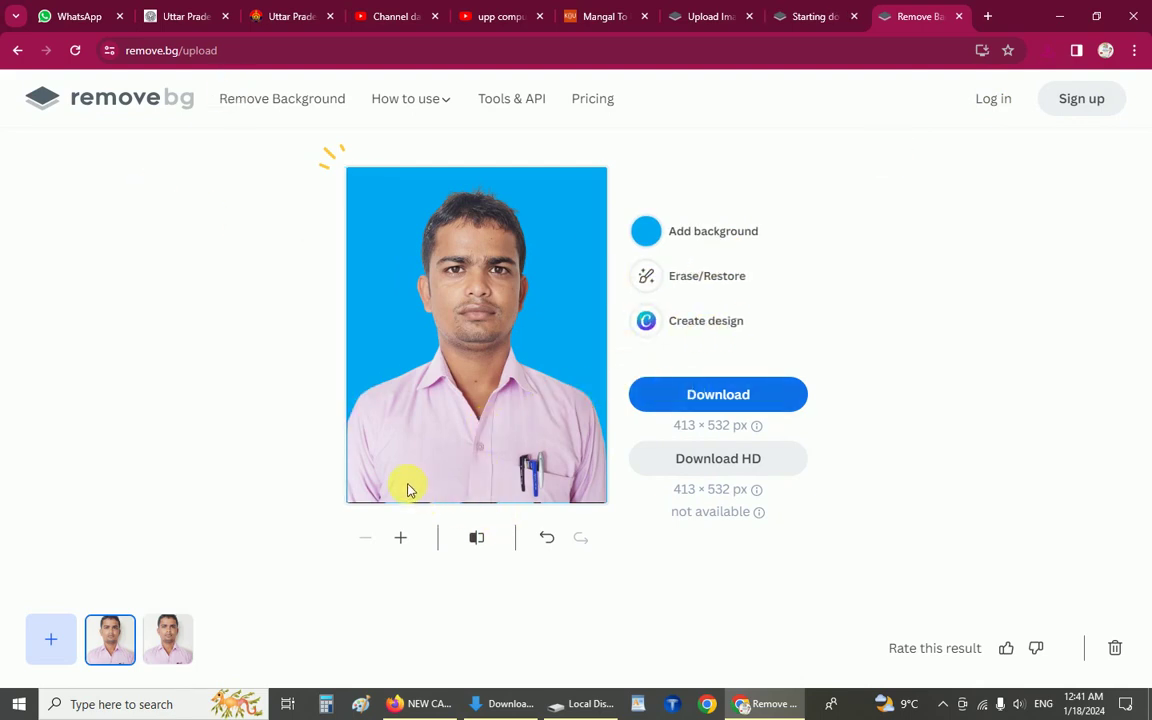
Scroll down the YouTube channel home page to the For you video recommendations
scroll(559, 358, up, 2)
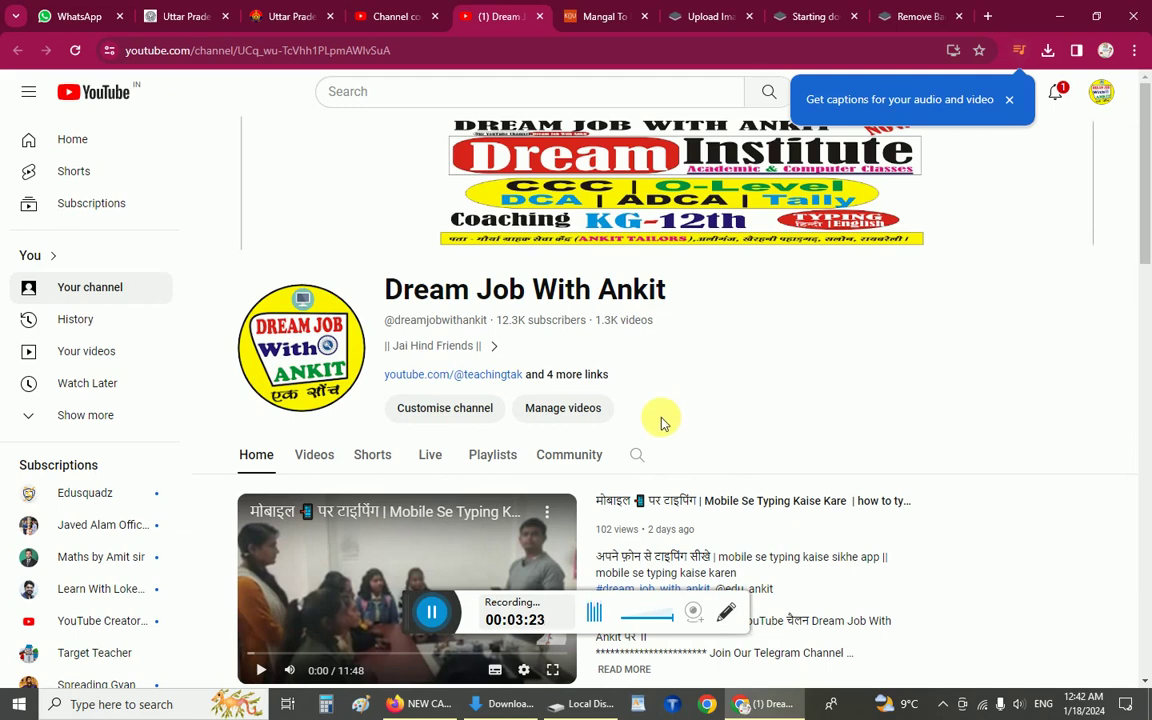
scroll(645, 420, down, 1)
scroll(645, 420, down, 1)
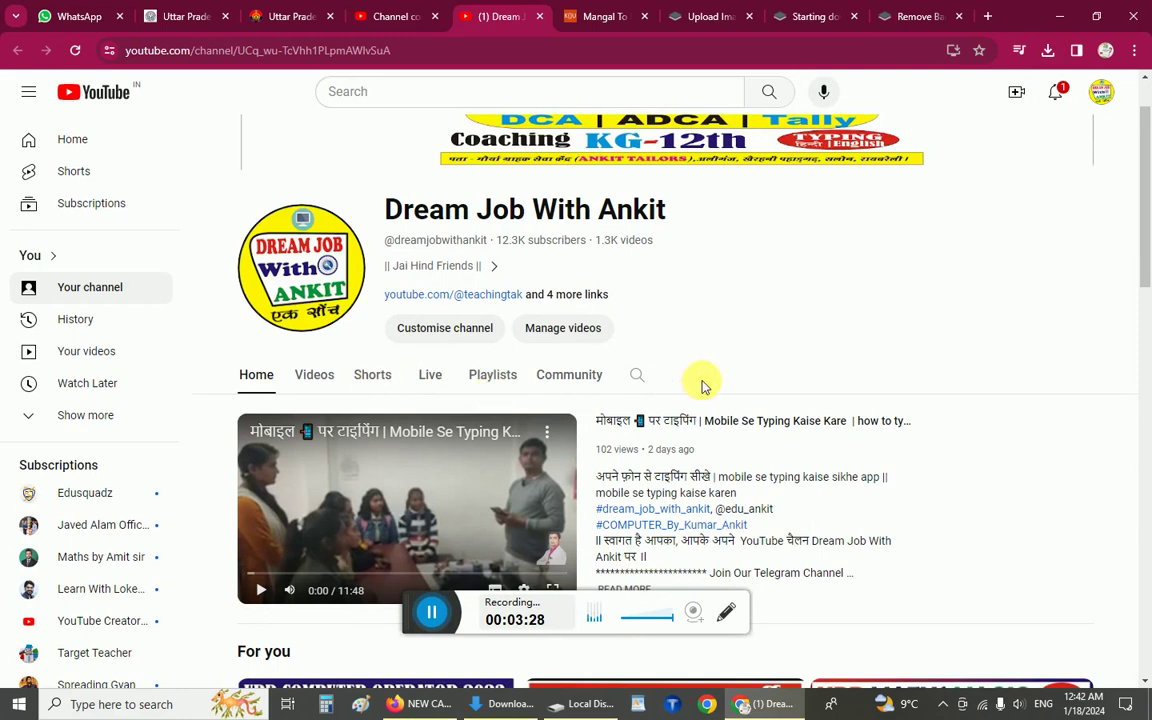
scroll(702, 378, down, 1)
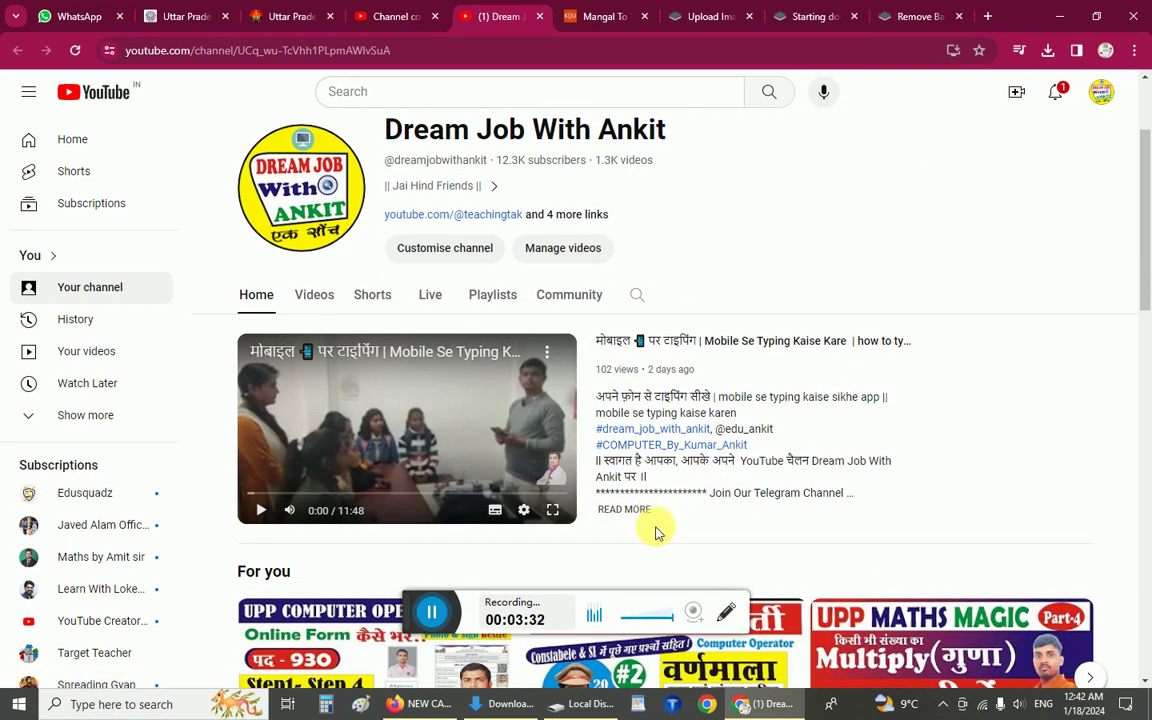
scroll(655, 527, down, 2)
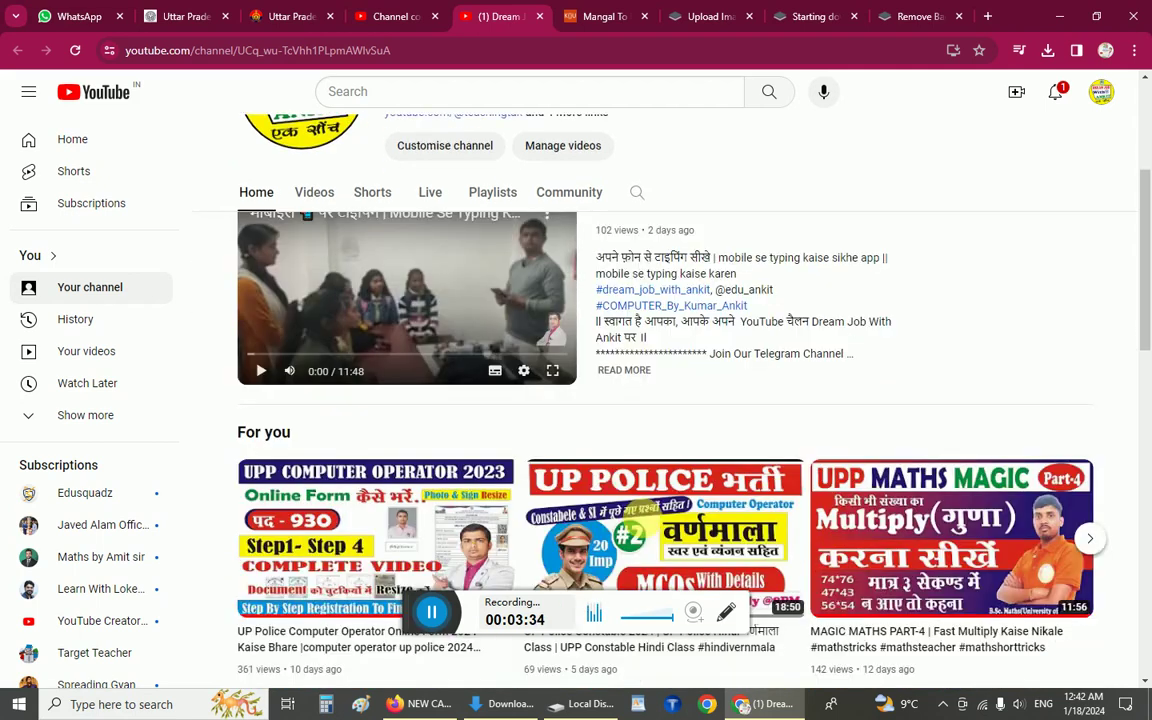